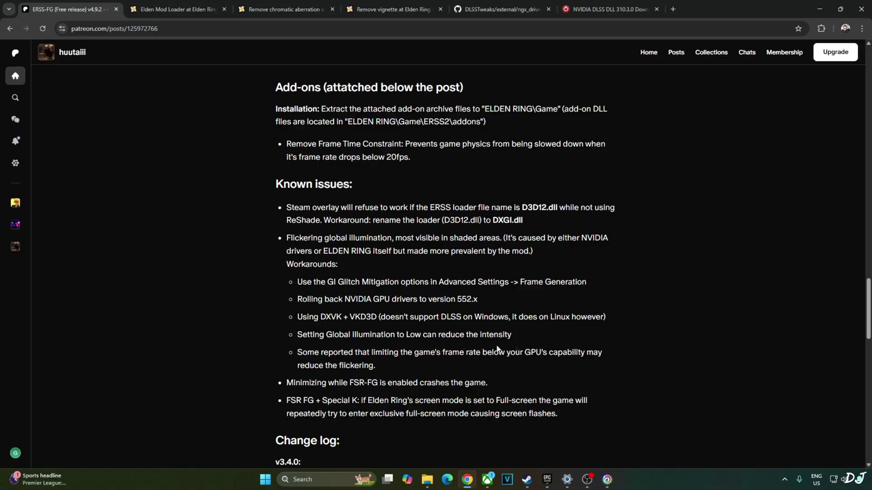
# Step: Review the rest of the ERSS-FG post, close the OptiScaler test-build page, and bring up the Elden Mod Loader page
pyautogui.scroll(-10, 309, 266)
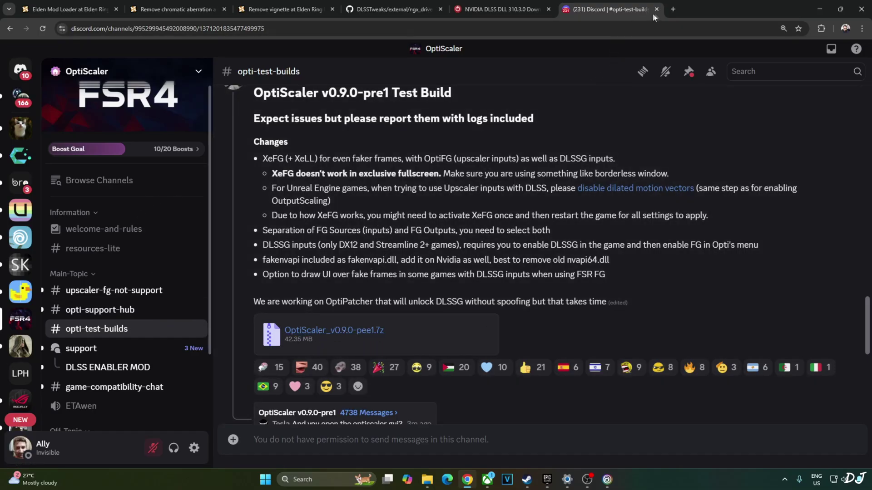
pyautogui.click(656, 9)
pyautogui.click(110, 4)
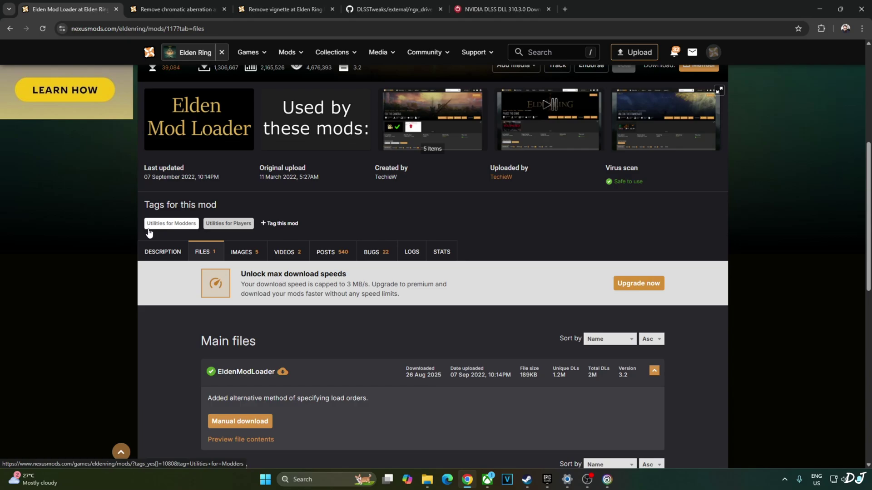
# Step: Choose the free slow download of the EldenModLoader 3.2 main file and close the mod's page
pyautogui.scroll(-1, 154, 311)
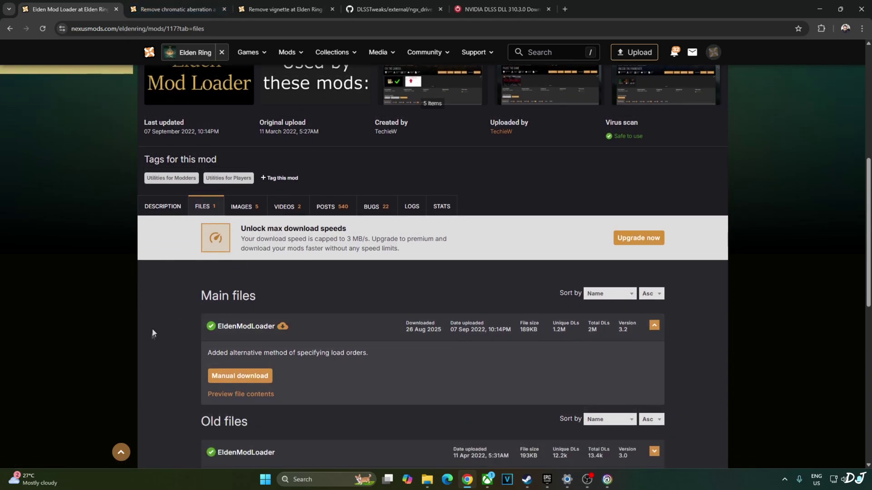
pyautogui.scroll(-1, 198, 316)
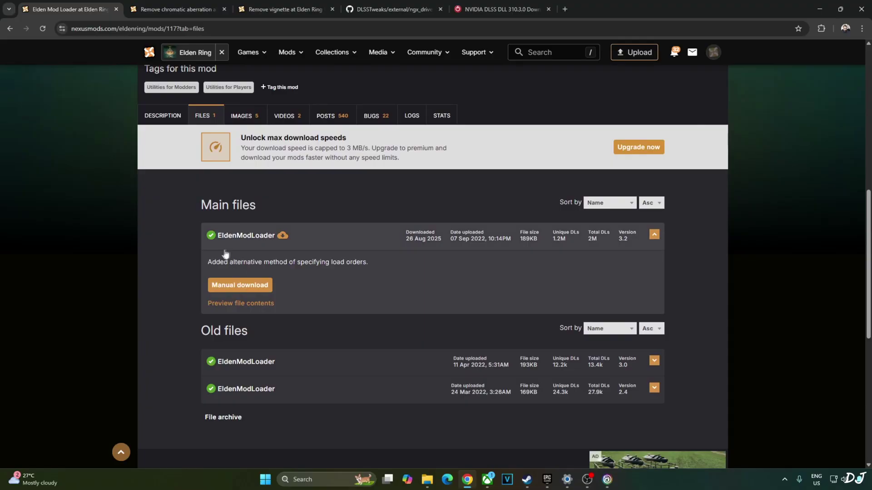
pyautogui.click(234, 285)
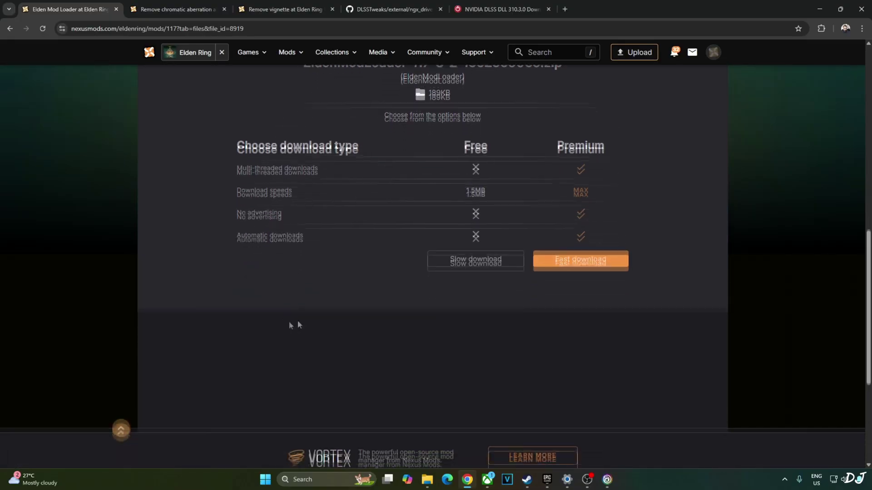
pyautogui.click(452, 212)
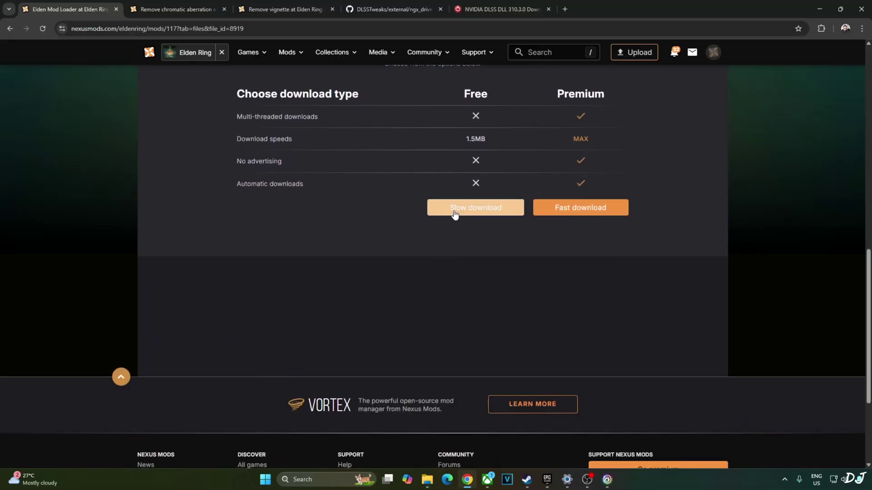
pyautogui.click(116, 9)
# Step: Choose the free slow download of the RemoveChromaticAberration 3.0 main file and close the mod's page
pyautogui.scroll(-2, 80, 279)
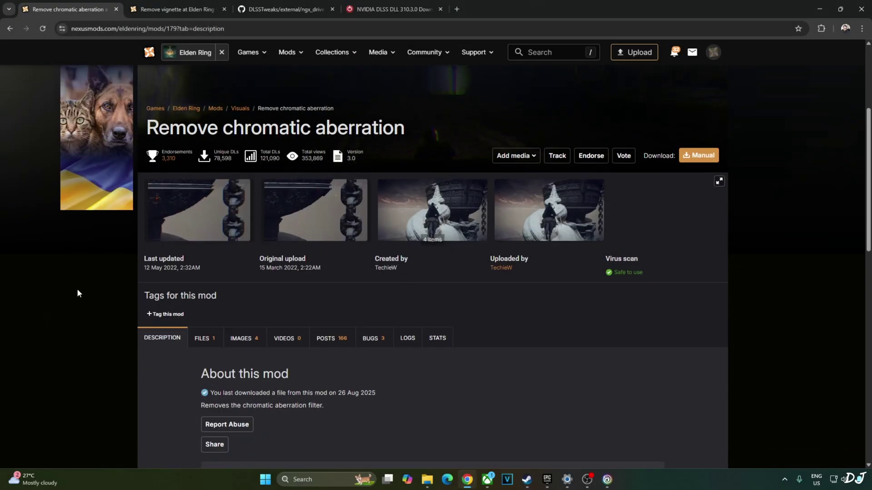
pyautogui.scroll(-2, 380, 325)
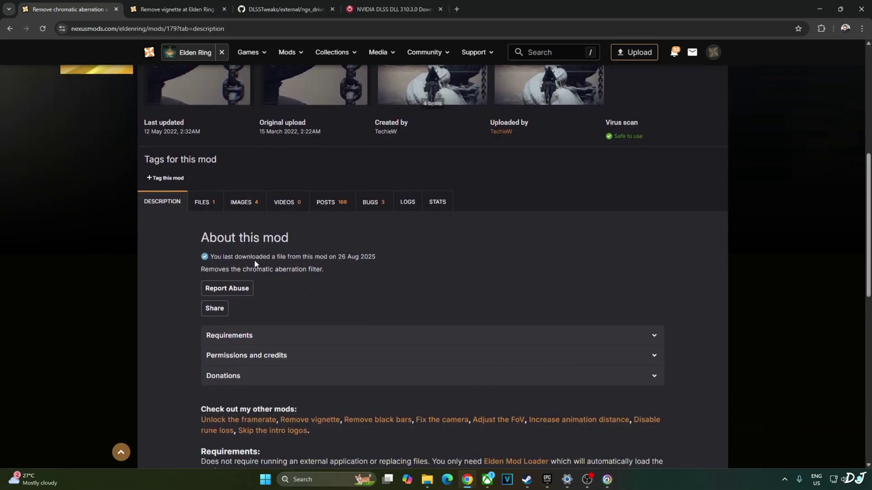
pyautogui.click(205, 203)
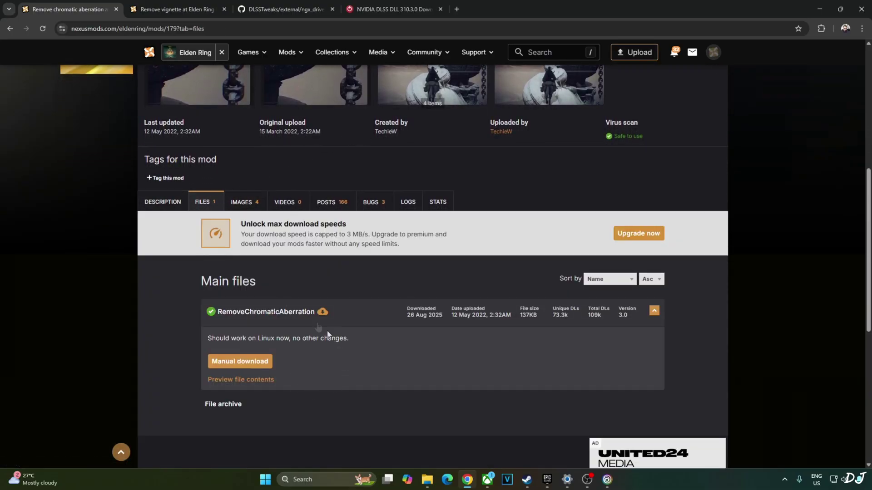
pyautogui.scroll(-1, 297, 337)
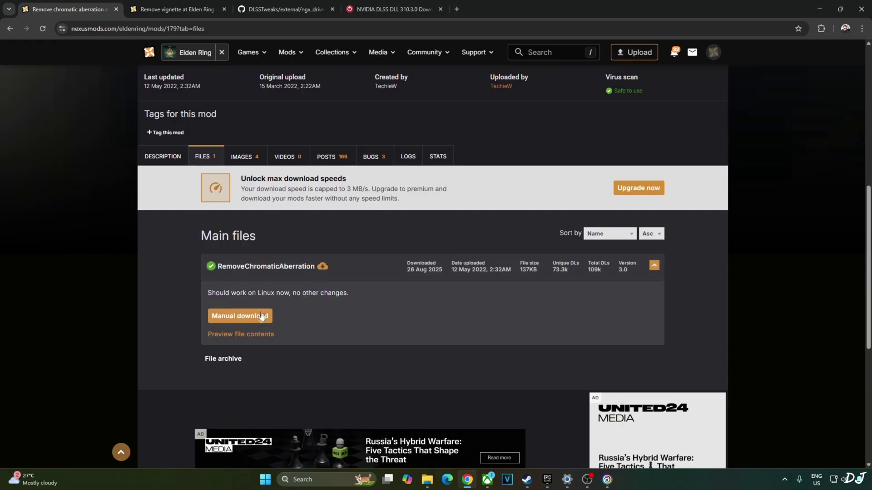
pyautogui.click(244, 313)
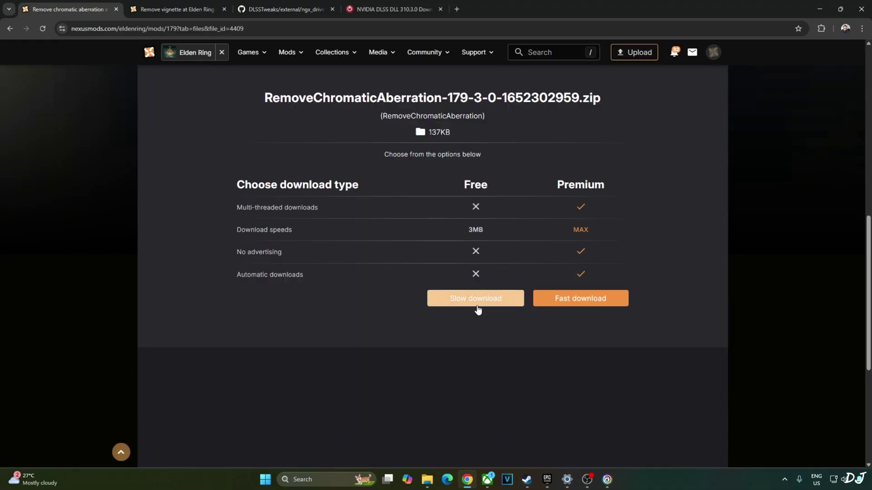
pyautogui.hotkey('ctrl', 'w')
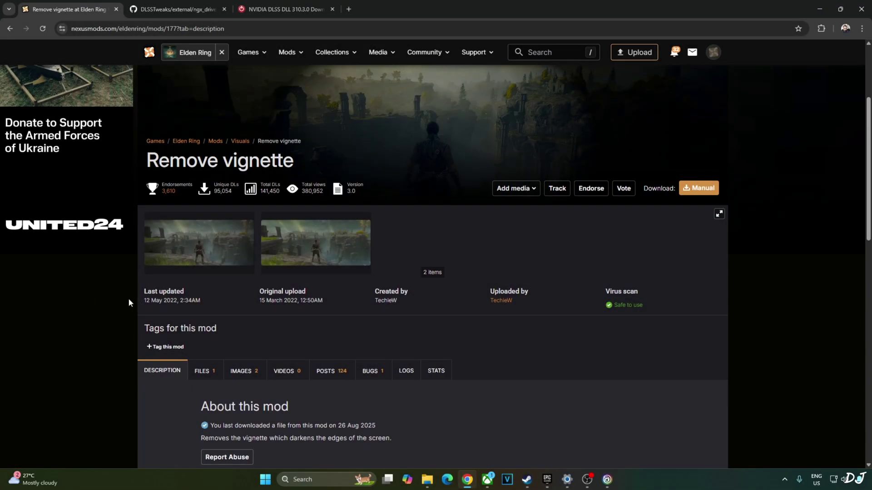
# Step: Choose the free slow download of the RemoveVignette 3.0 main file and close the mod's page
pyautogui.scroll(-2, 136, 236)
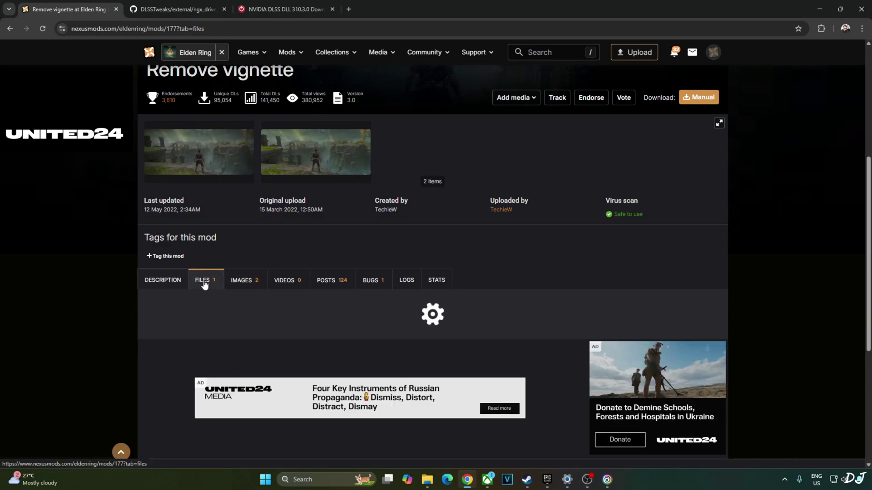
pyautogui.scroll(-3, 124, 312)
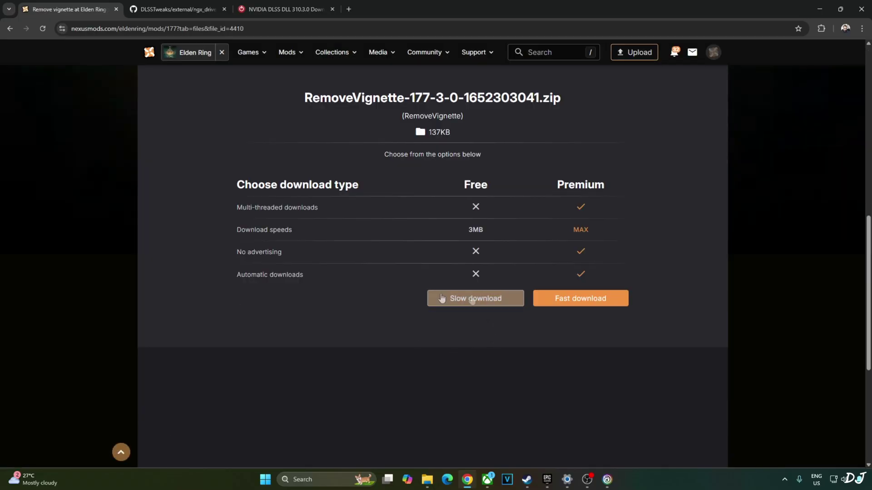
pyautogui.hotkey('ctrl', 'w')
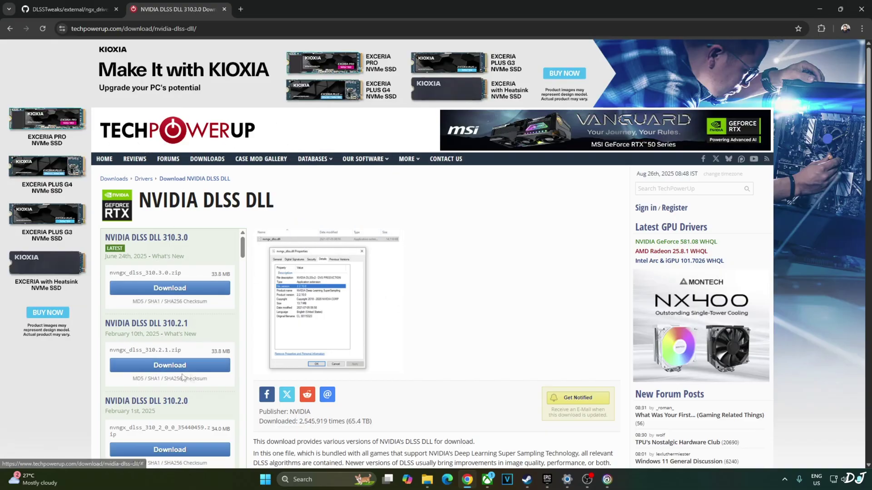
# Step: Open the download server selection for NVIDIA DLSS DLL 310.3.0 and close the page
pyautogui.click(167, 286)
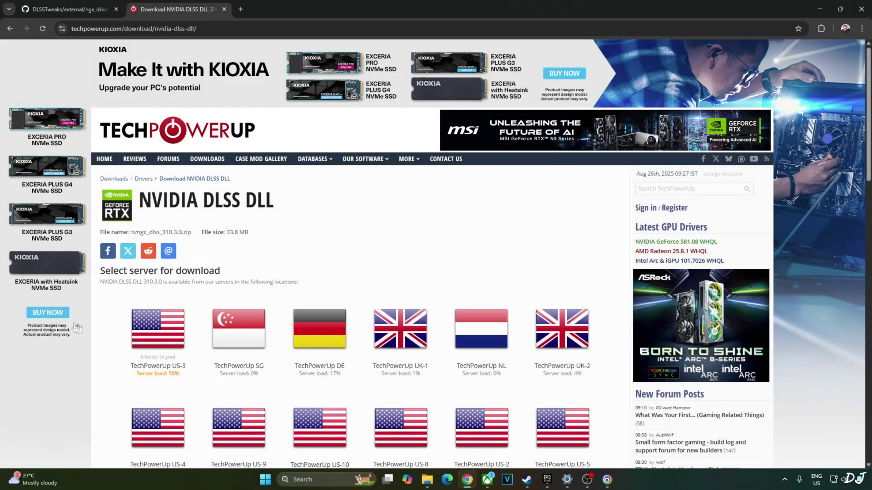
pyautogui.middleClick(158, 14)
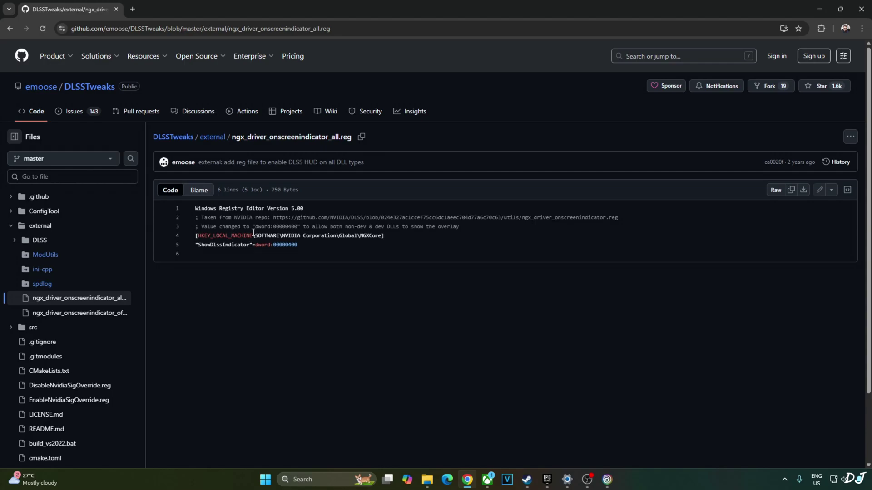
# Step: Copy the registry code on lines 1 to 5 of ngx_driver_onscreenindicator_all.reg
pyautogui.moveTo(197, 209); pyautogui.dragTo(316, 247)
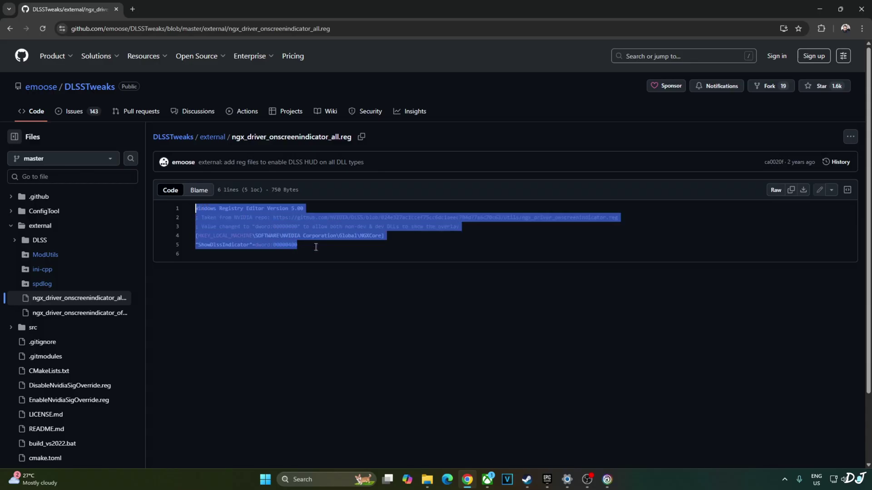
pyautogui.rightClick(321, 229)
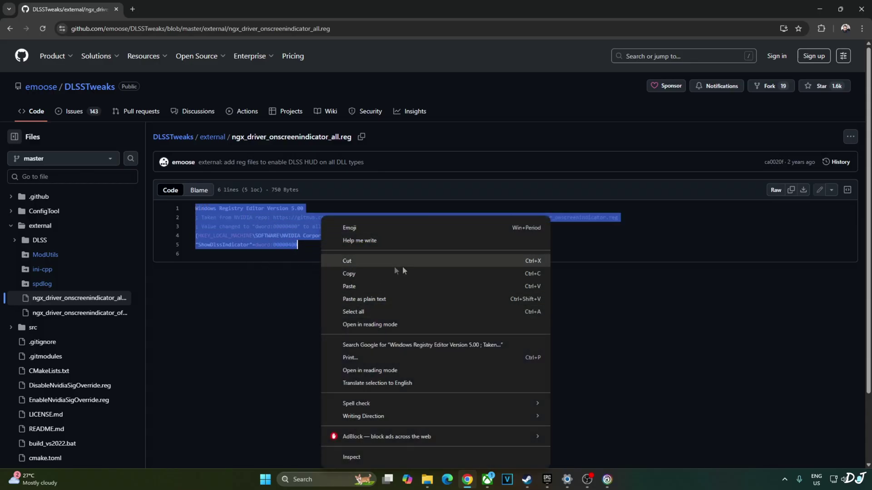
pyautogui.click(349, 273)
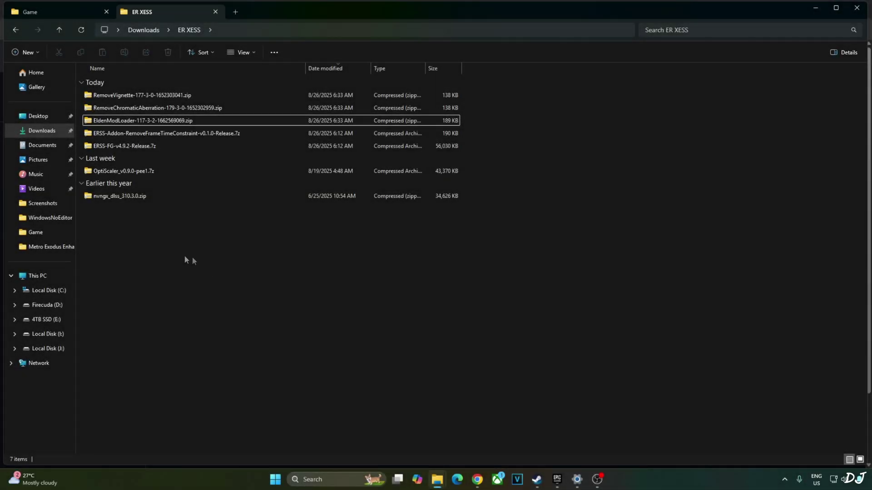
# Step: Create a new text document in the Downloads\ER XESS folder and name it overlay.reg, accepting the extension change
pyautogui.rightClick(170, 252)
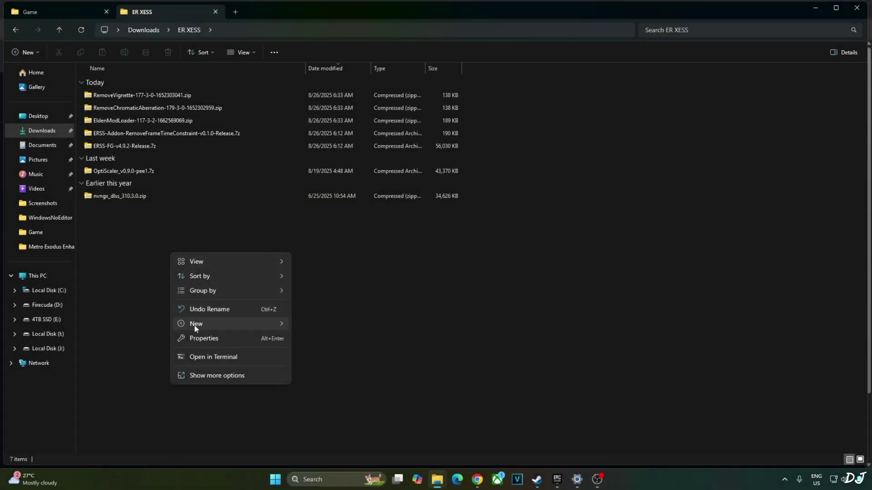
pyautogui.moveTo(196, 324)
pyautogui.click(317, 383)
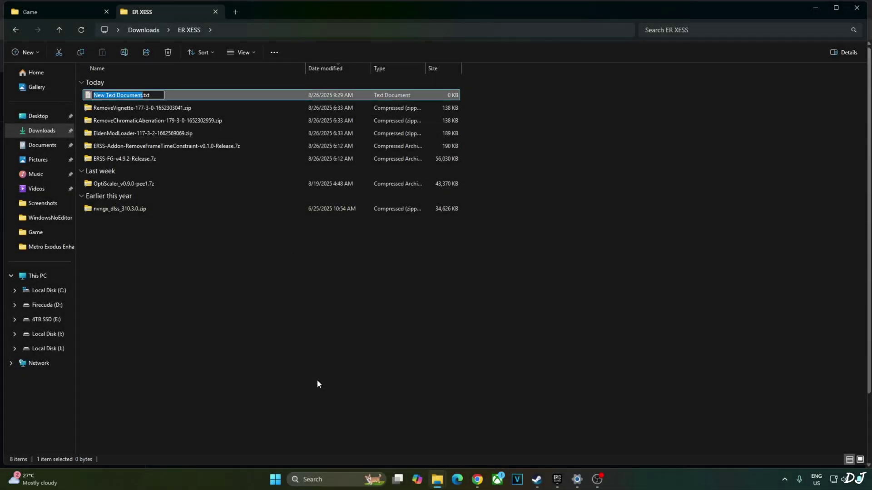
pyautogui.write('overl')
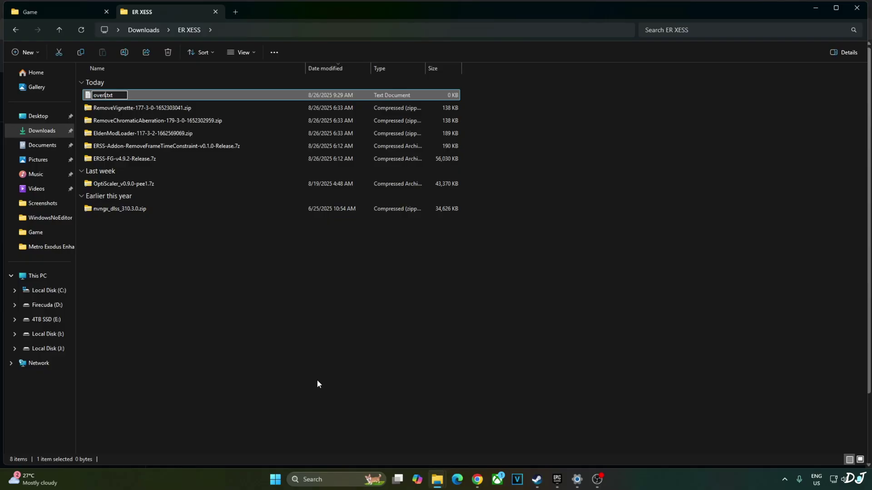
pyautogui.write('ay.reg')
pyautogui.press('Return')
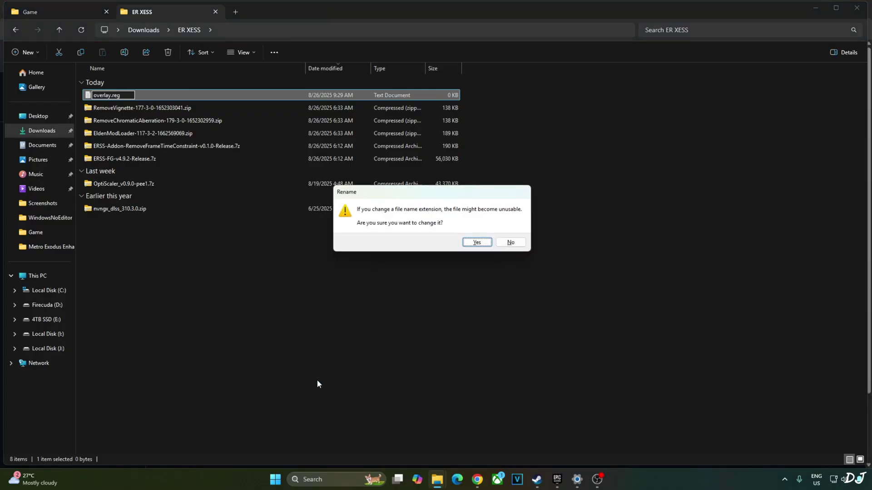
pyautogui.press('Return')
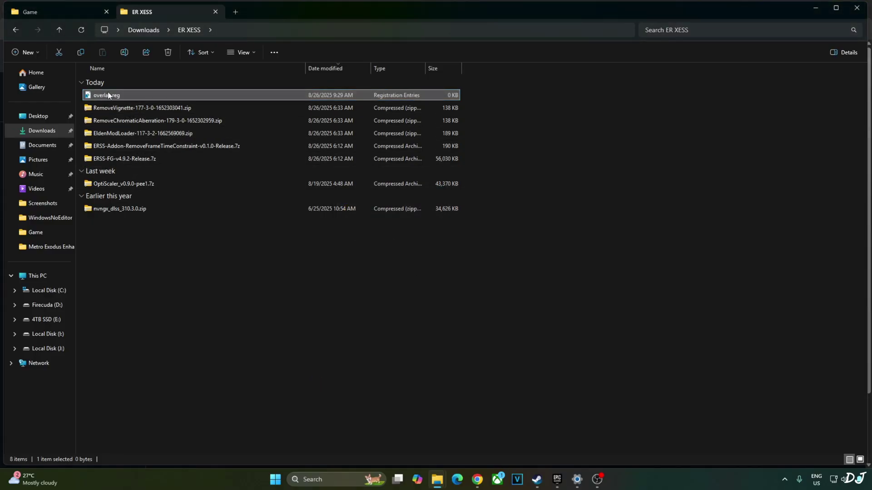
# Step: Open overlay.reg in Notepad, paste the copied registry code into it, and save the file
pyautogui.rightClick(110, 94)
pyautogui.moveTo(139, 140)
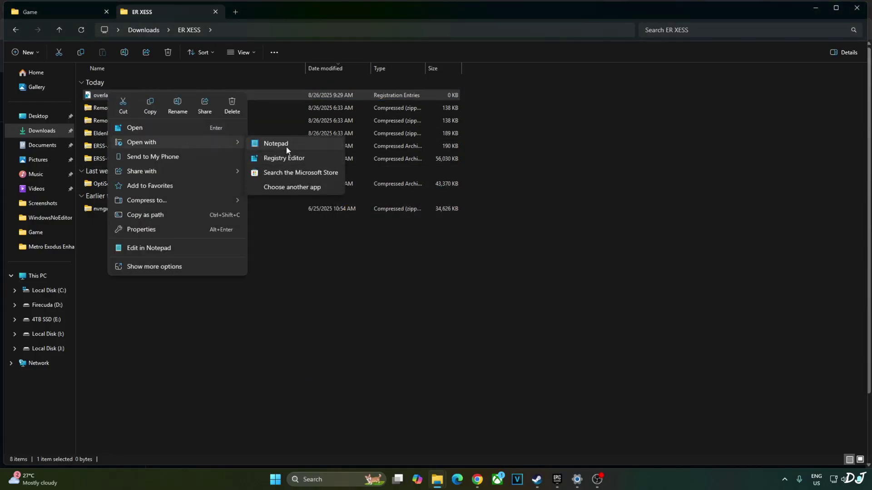
pyautogui.click(286, 146)
pyautogui.rightClick(236, 189)
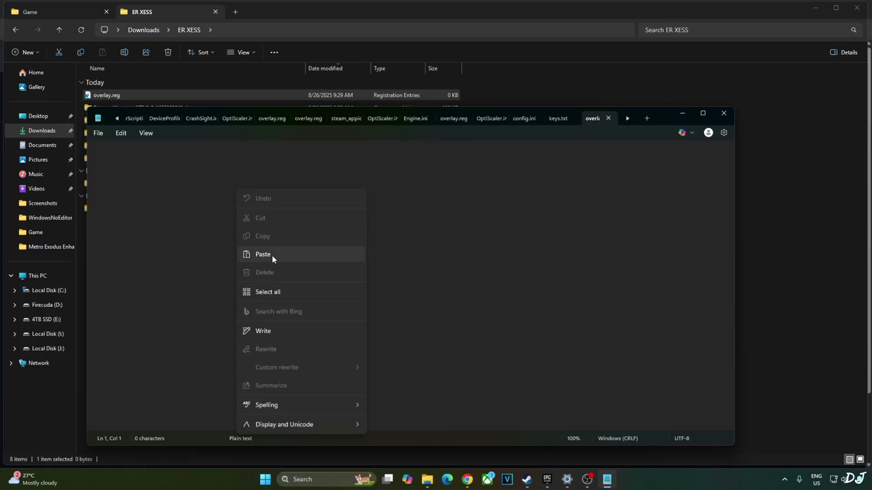
pyautogui.click(271, 255)
pyautogui.click(98, 133)
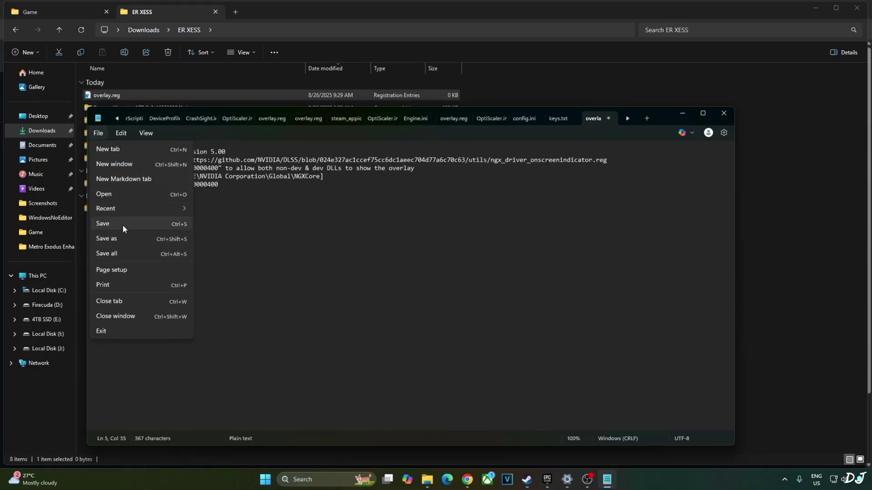
pyautogui.click(113, 223)
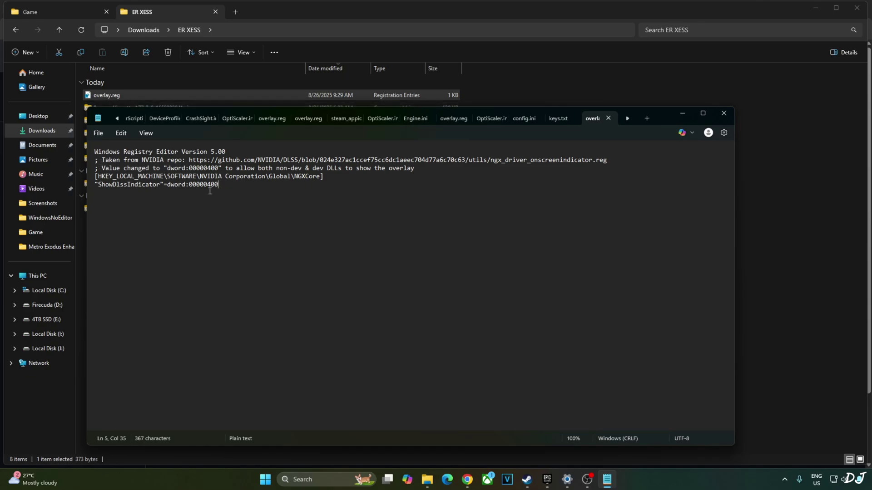
# Step: Save overlay.reg with ShowDlssIndicator set to dword:00000000, and save it again with the value restored to dword:00000400
pyautogui.moveTo(211, 191); pyautogui.dragTo(212, 192)
pyautogui.write('0')
pyautogui.click(98, 134)
pyautogui.click(120, 223)
pyautogui.write('4')
pyautogui.click(98, 133)
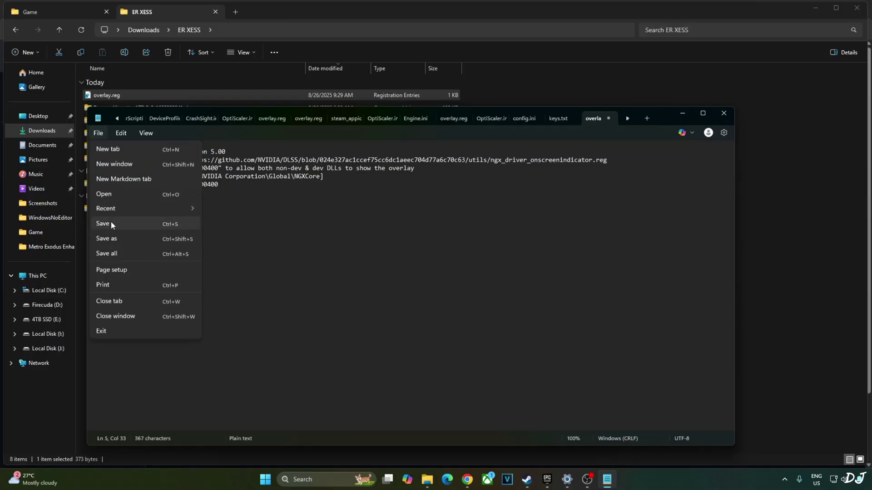
pyautogui.click(111, 223)
# Step: Close Notepad and add the contents of overlay.reg to the Windows registry, accepting the confirmations
pyautogui.click(724, 113)
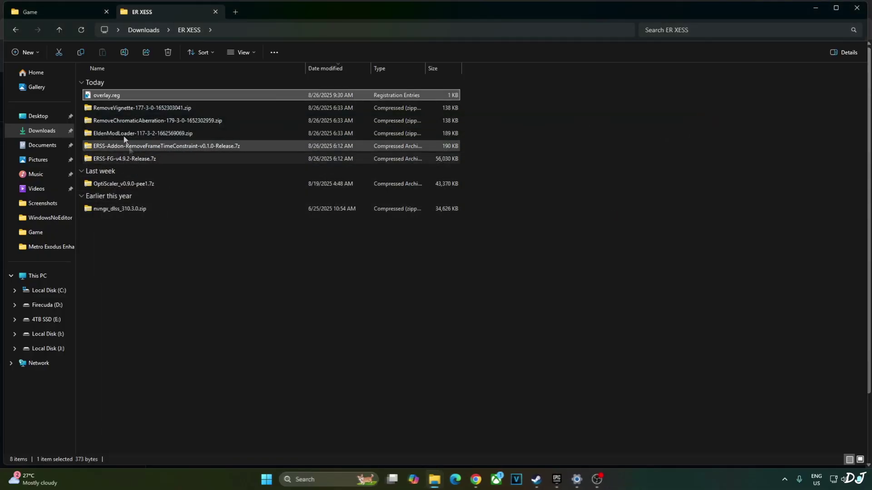
pyautogui.rightClick(106, 98)
pyautogui.click(132, 130)
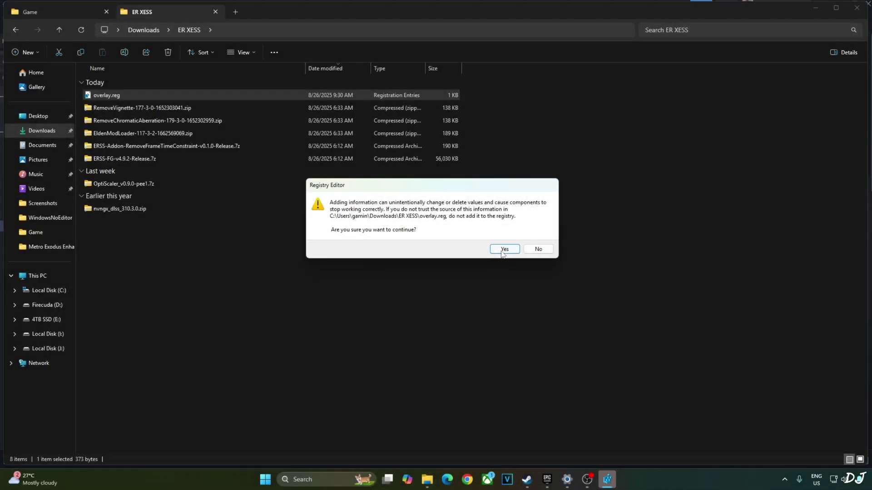
pyautogui.click(503, 249)
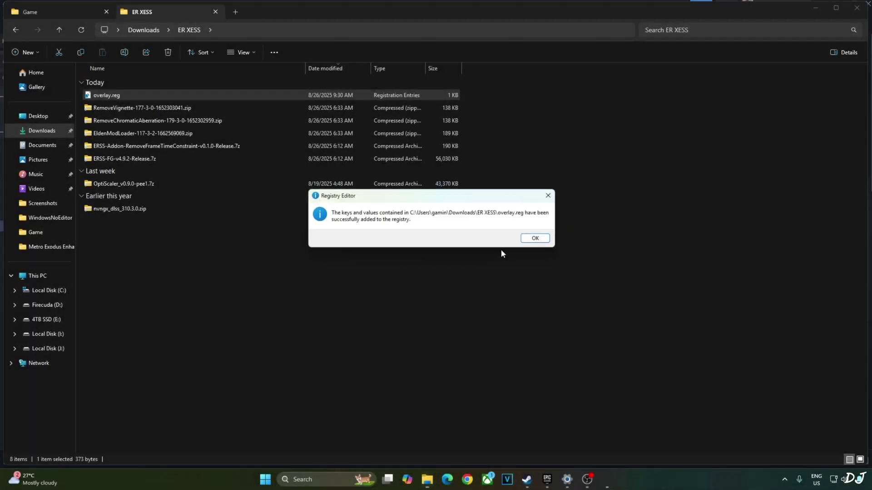
pyautogui.click(534, 239)
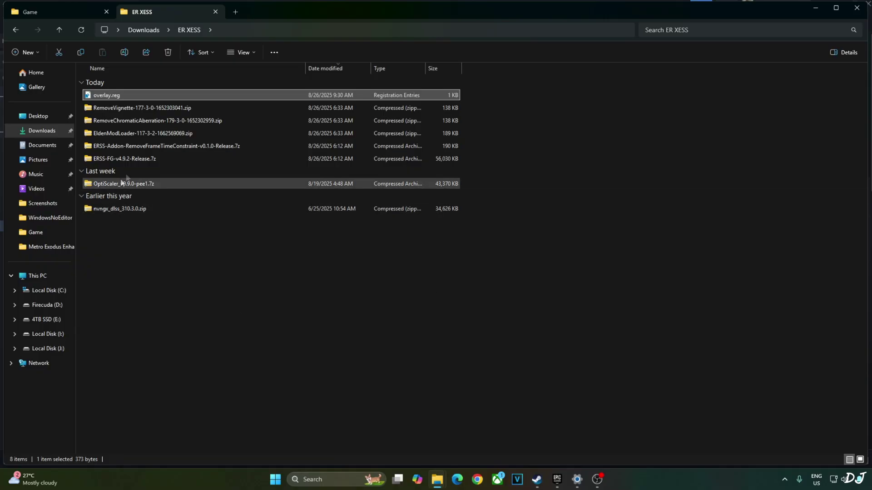
# Step: Copy the ERSS2 folder, d3d12.dll, ERSS-FG.dll and ERSSReShadeStub.addon from the ERSS-FG-v4.9.2-Release.7z archive
pyautogui.doubleClick(119, 159)
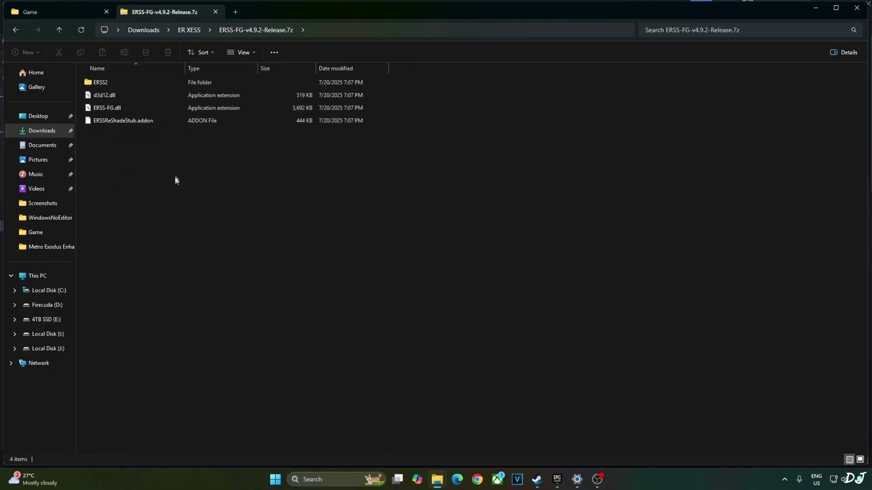
pyautogui.moveTo(116, 192); pyautogui.dragTo(106, 75)
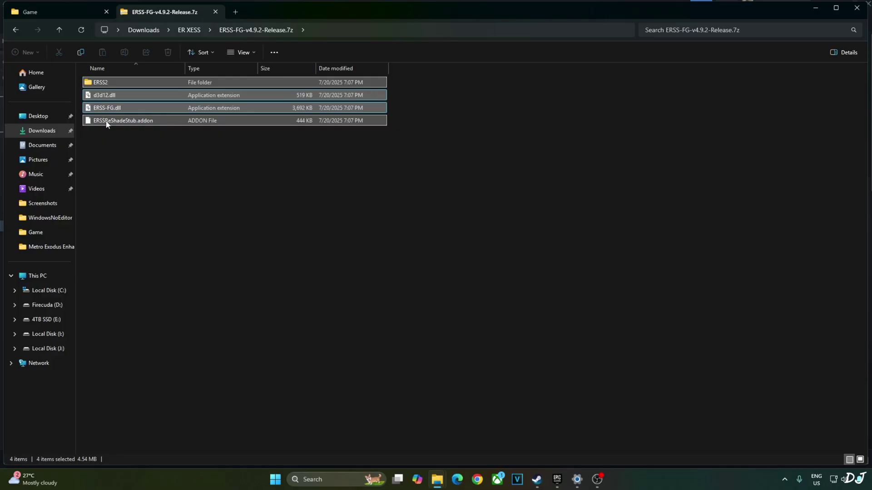
pyautogui.rightClick(106, 122)
pyautogui.click(137, 143)
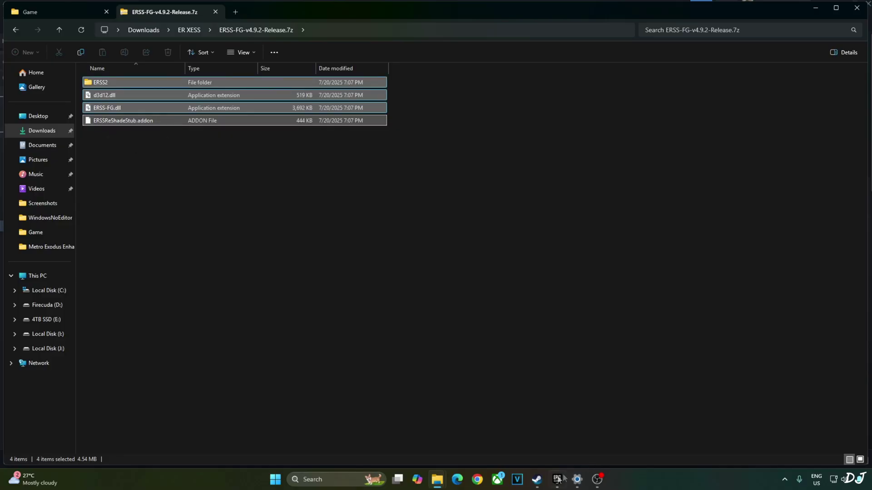
# Step: Switch to Steam, browse ELDEN RING's local files, and paste the copied ERSS-FG files into the Game folder
pyautogui.click(537, 480)
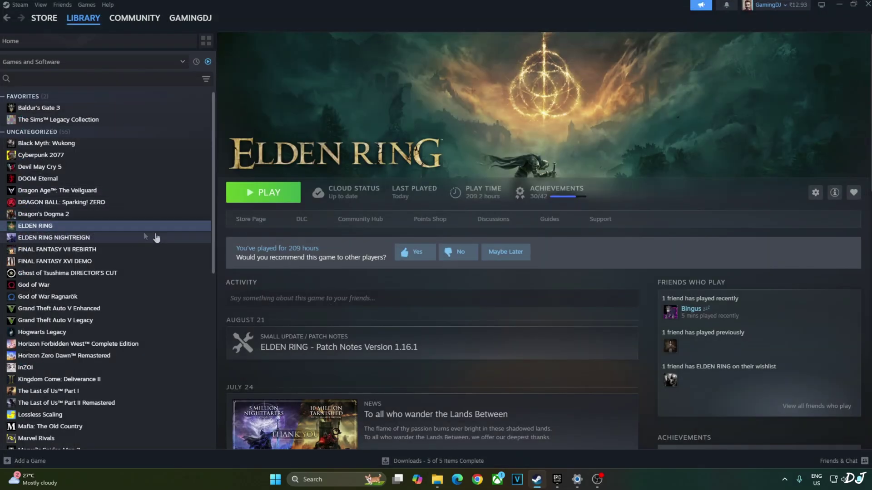
pyautogui.rightClick(47, 229)
pyautogui.moveTo(71, 280)
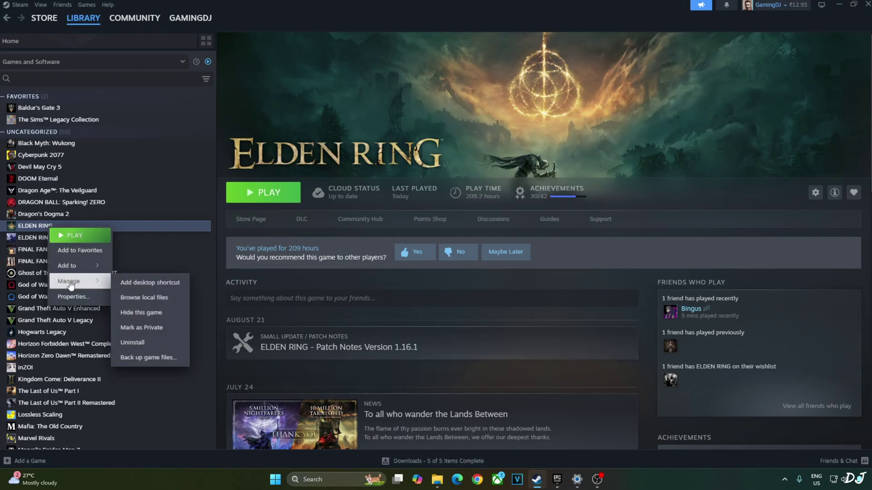
pyautogui.click(174, 300)
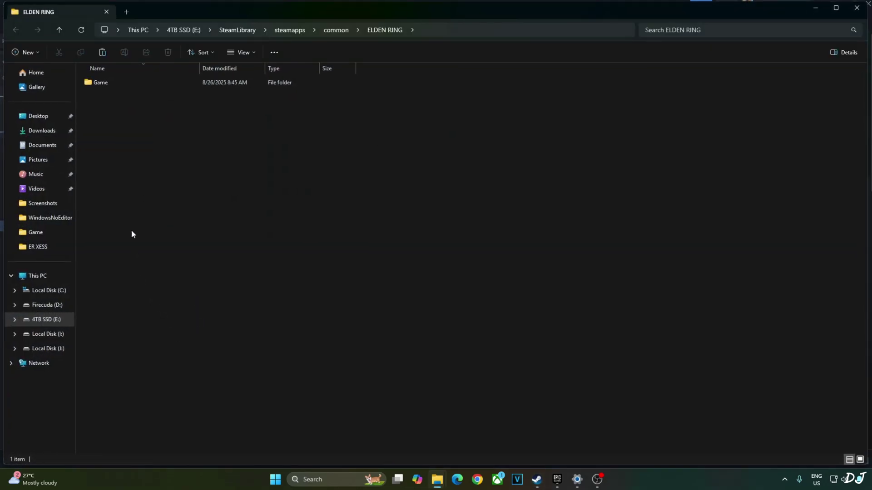
pyautogui.doubleClick(101, 83)
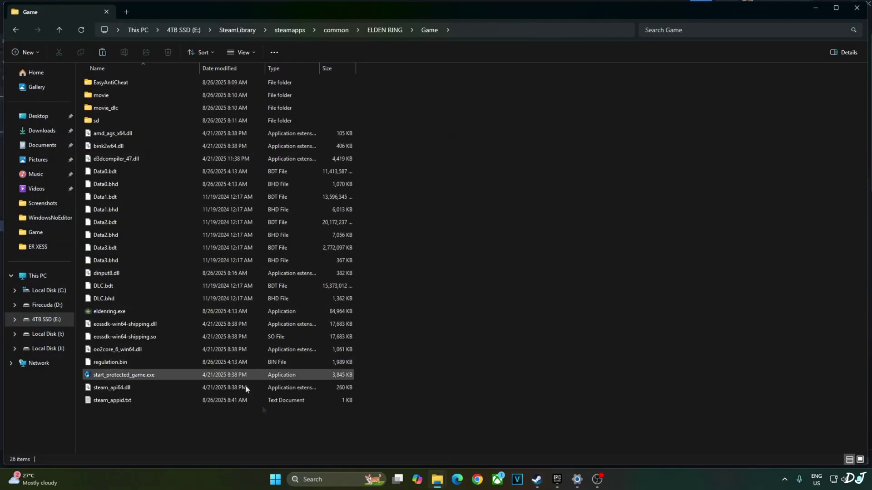
pyautogui.rightClick(126, 426)
pyautogui.click(135, 435)
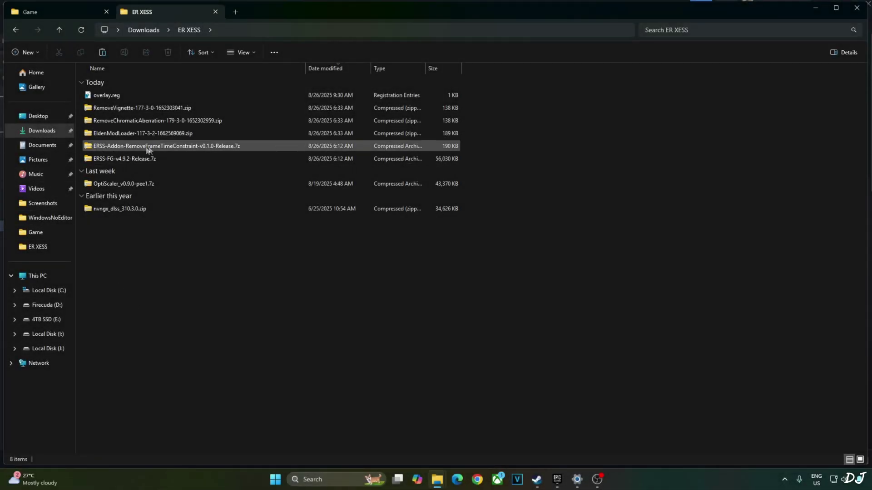
# Step: Copy RemoveFrameTimeConstraint.dll from ERSS2\addons inside the ERSS-Addon-RemoveFrameTimeConstraint-v0.1.0-Release.7z archive
pyautogui.doubleClick(166, 146)
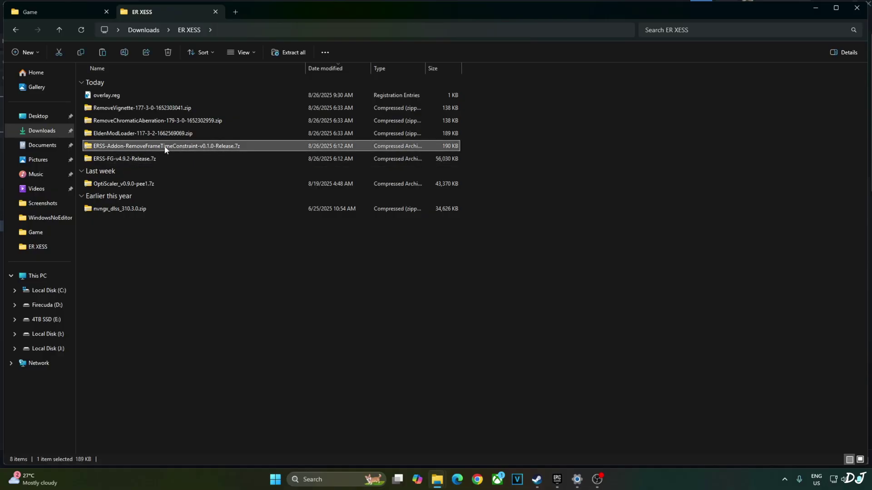
pyautogui.doubleClick(102, 83)
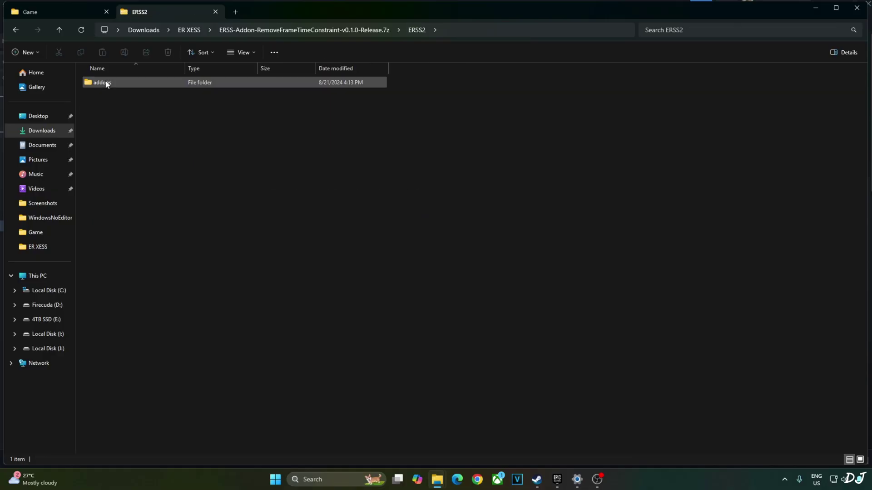
pyautogui.doubleClick(104, 84)
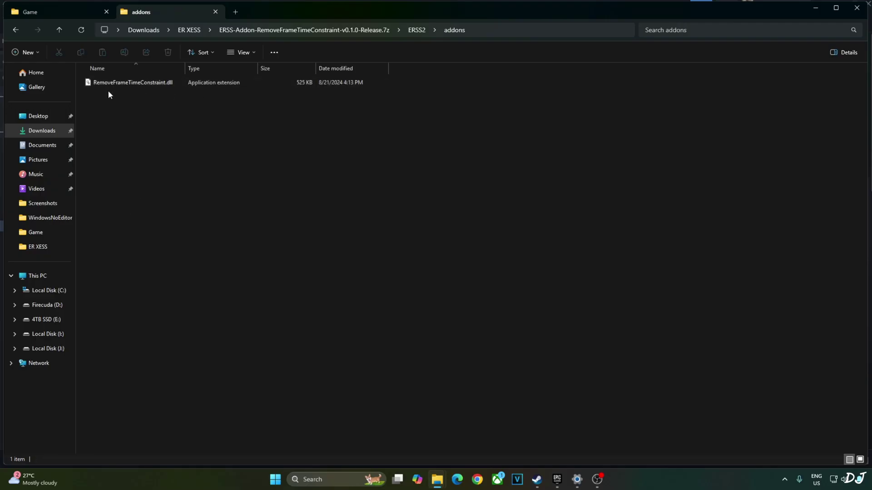
pyautogui.rightClick(134, 85)
pyautogui.click(157, 104)
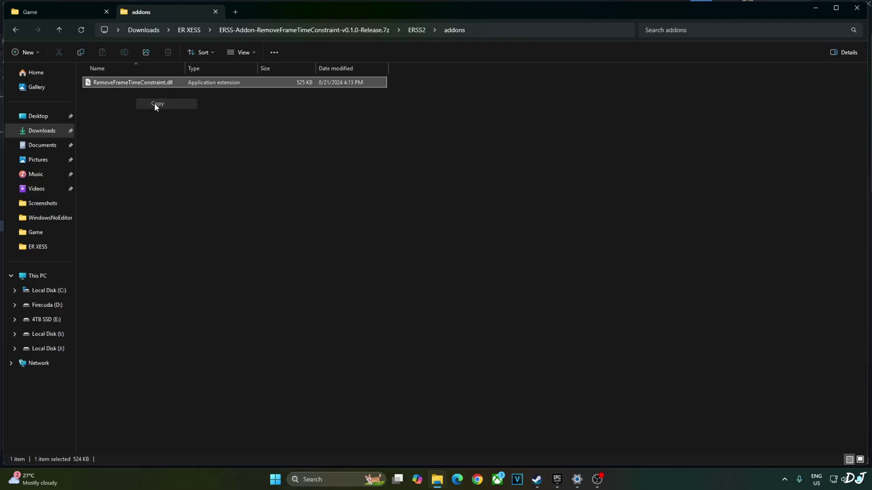
# Step: Browse ELDEN RING's local files from Steam and paste RemoveFrameTimeConstraint.dll into Game\ERSS2\addons
pyautogui.click(537, 479)
pyautogui.rightClick(102, 229)
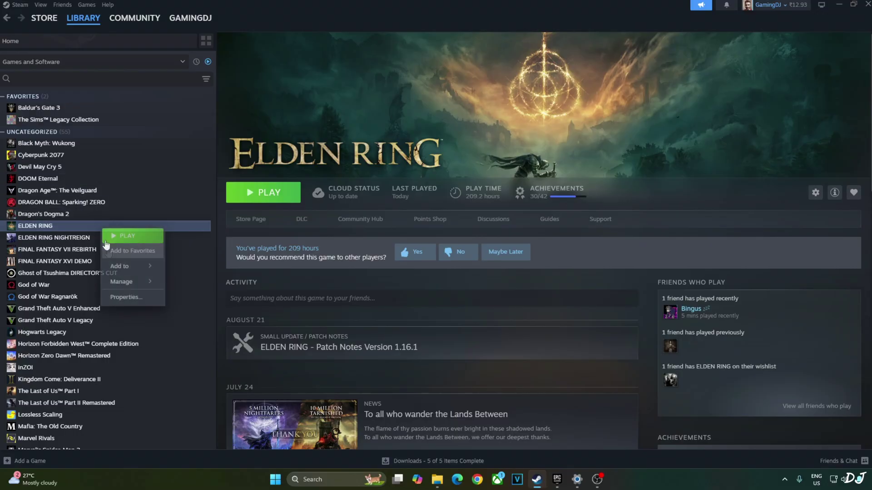
pyautogui.moveTo(121, 282)
pyautogui.click(204, 297)
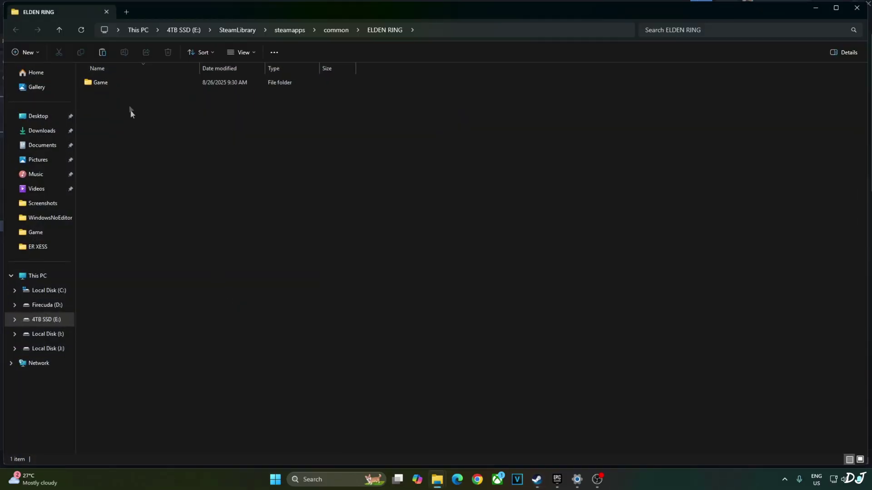
pyautogui.doubleClick(113, 85)
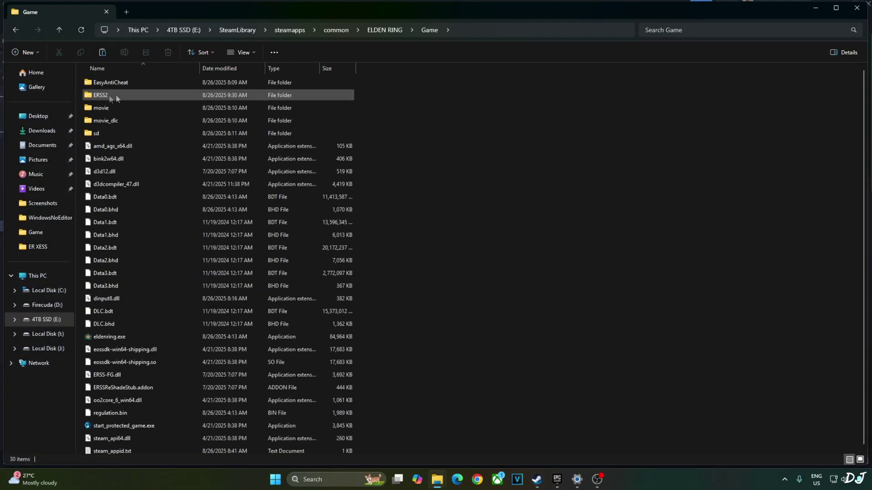
pyautogui.doubleClick(112, 96)
pyautogui.doubleClick(115, 84)
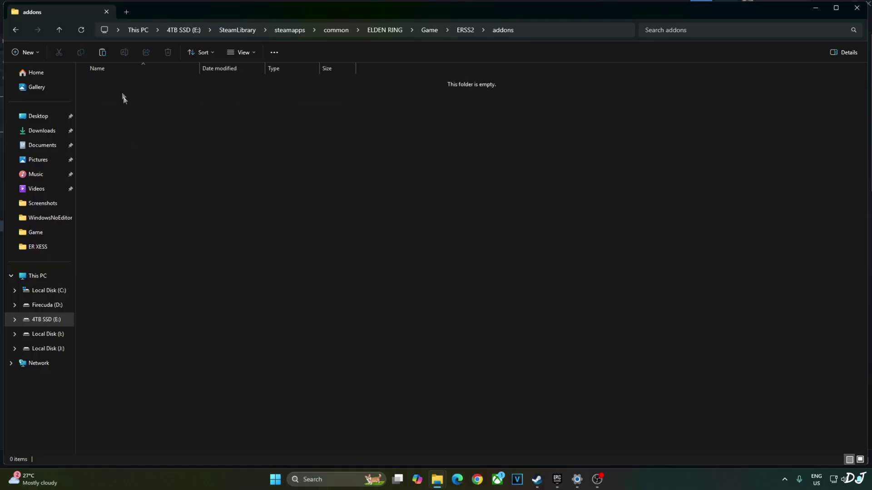
pyautogui.rightClick(153, 98)
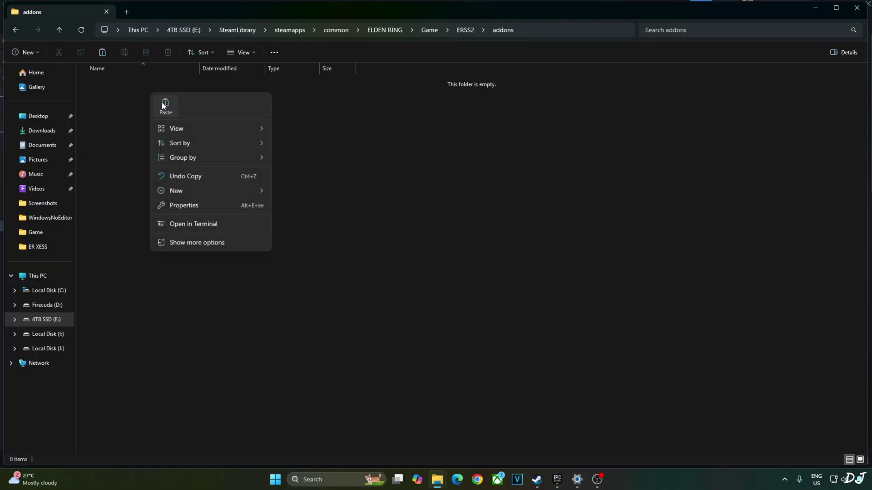
pyautogui.click(162, 108)
pyautogui.click(208, 215)
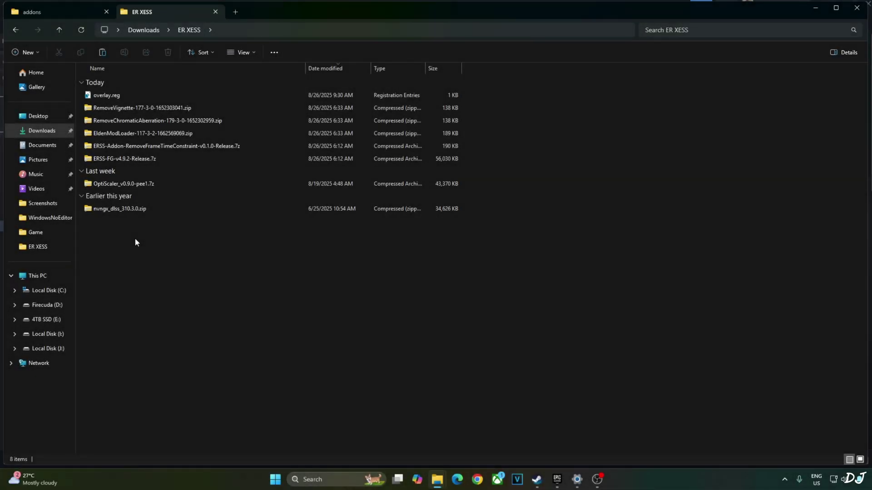
# Step: Copy nvngx_dlss.dll from the nvngx_dlss_310.3.0.zip archive in the ER XESS folder
pyautogui.doubleClick(113, 209)
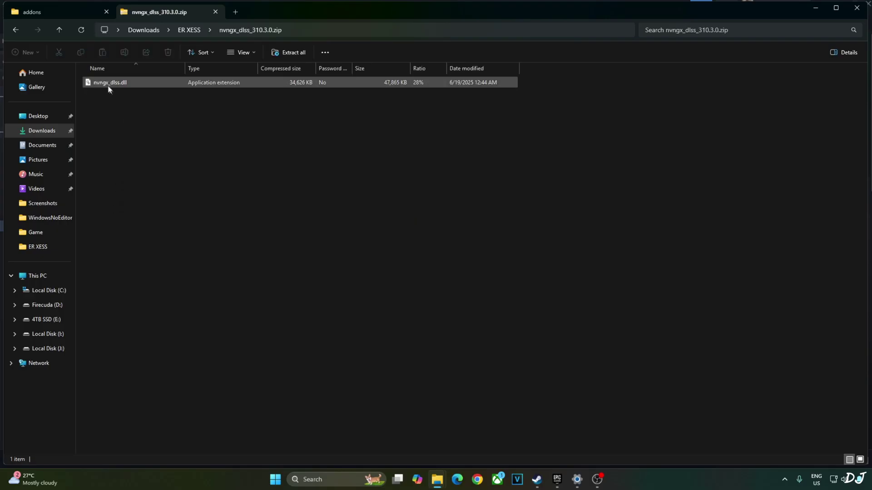
pyautogui.rightClick(108, 85)
pyautogui.click(136, 110)
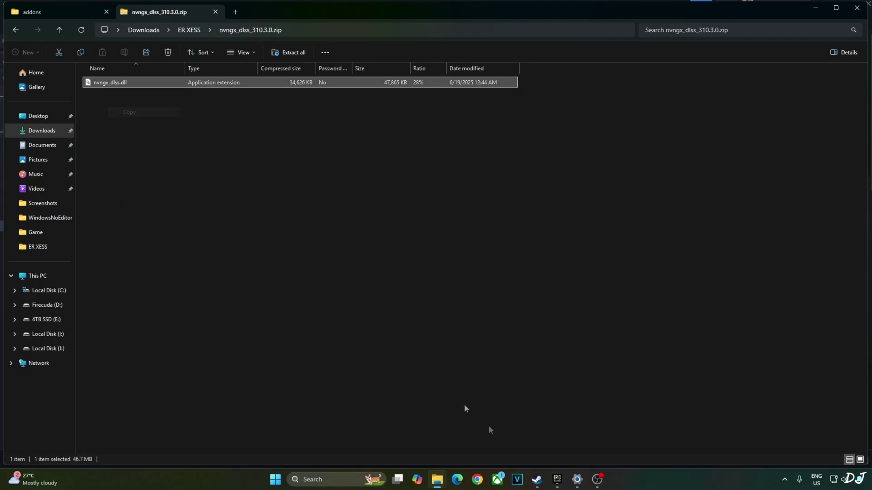
# Step: Browse ELDEN RING's local files from Steam and paste nvngx_dlss.dll into Game\ERSS2\bin, replacing the existing file
pyautogui.click(537, 480)
pyautogui.rightClick(86, 226)
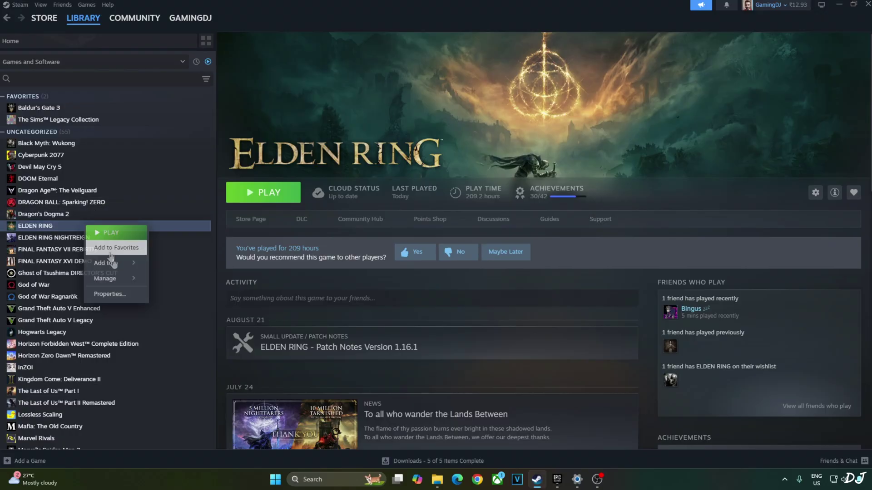
pyautogui.moveTo(109, 279)
pyautogui.click(186, 295)
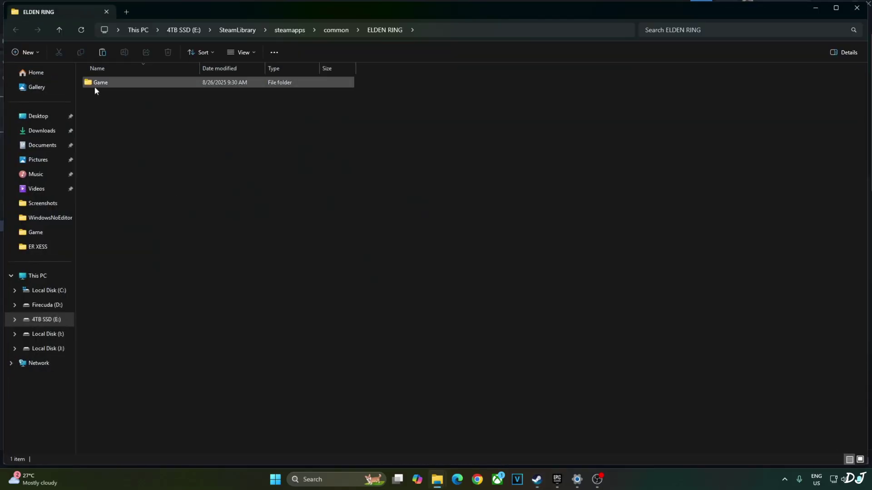
pyautogui.doubleClick(97, 85)
pyautogui.click(122, 97)
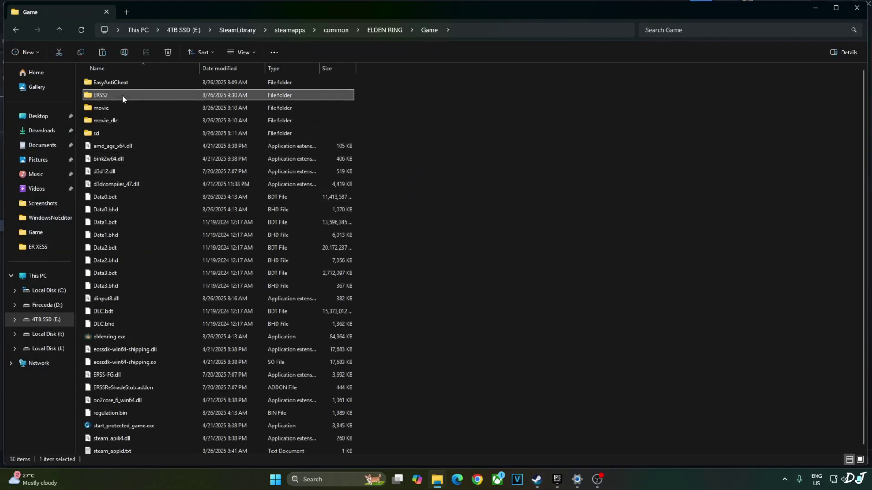
pyautogui.doubleClick(123, 97)
pyautogui.doubleClick(101, 94)
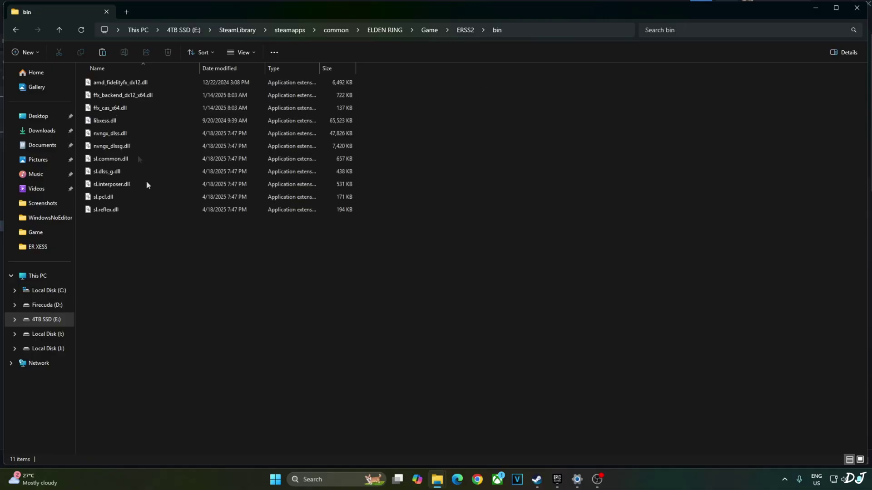
pyautogui.rightClick(142, 248)
pyautogui.click(158, 261)
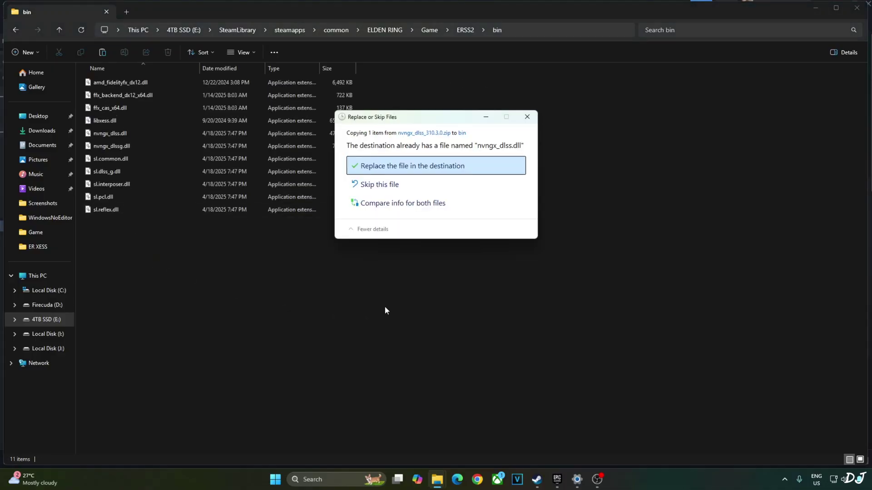
pyautogui.click(396, 167)
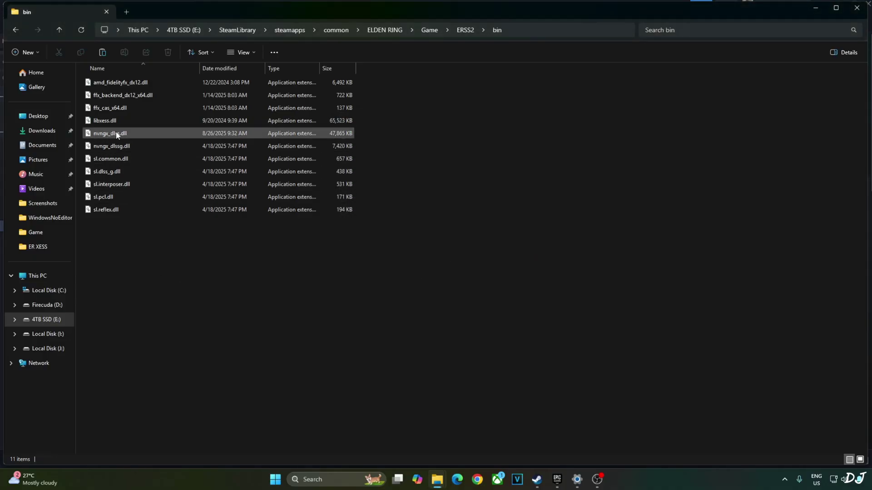
pyautogui.moveTo(117, 135)
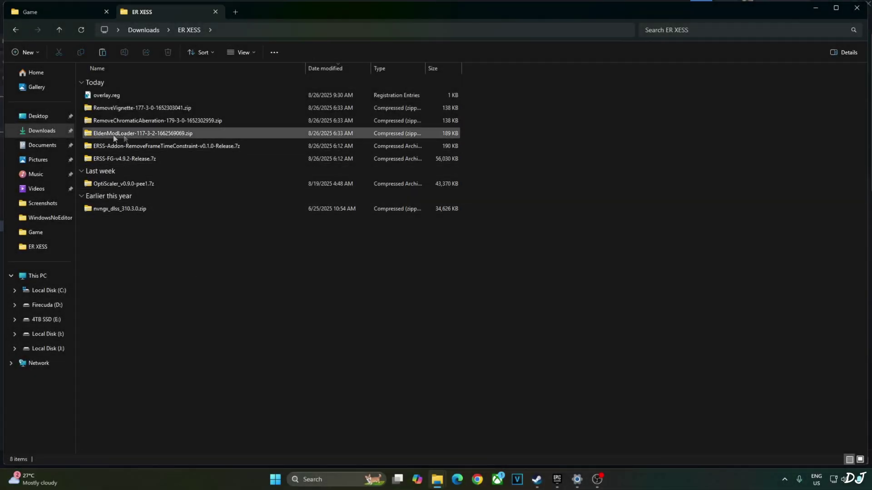
# Step: Copy the mods folder, dinput8.dll and mod_loader_config.ini from the EldenModLoader-117-3-2-1662569069.zip archive
pyautogui.doubleClick(143, 134)
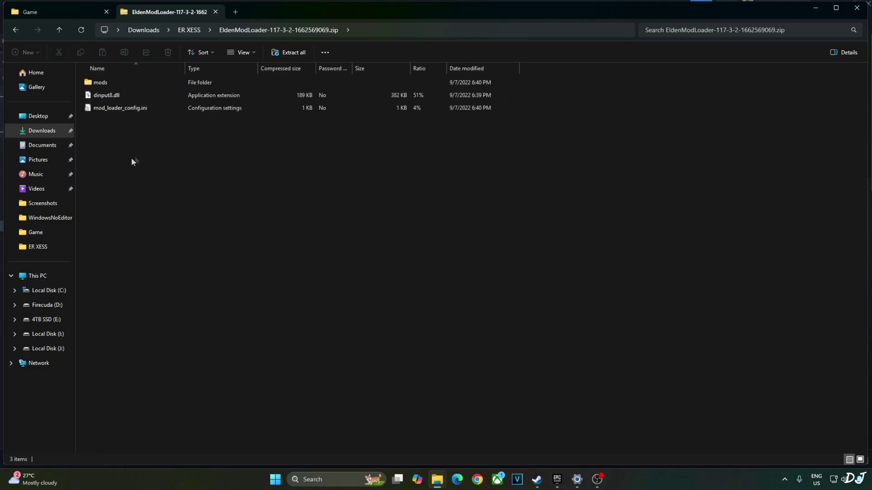
pyautogui.moveTo(132, 162); pyautogui.dragTo(96, 81)
pyautogui.rightClick(101, 103)
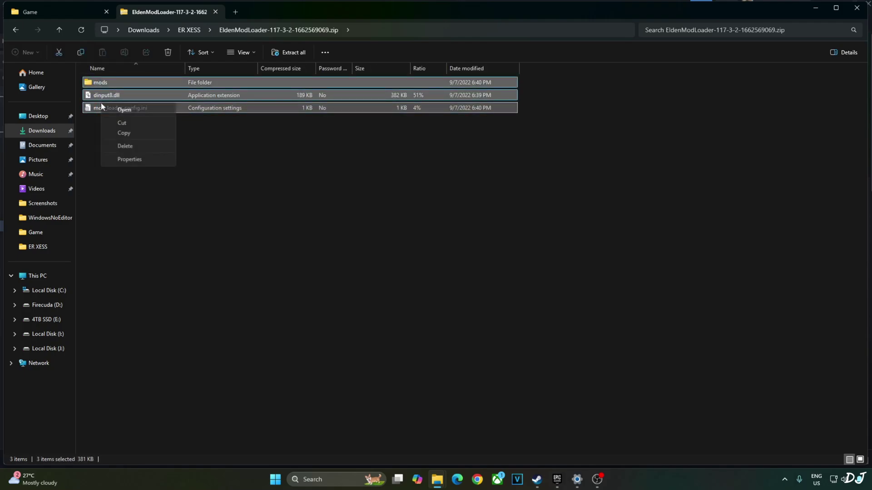
pyautogui.click(127, 135)
# Step: Browse ELDEN RING's local files from Steam and paste the Elden Mod Loader files into the Game folder
pyautogui.click(537, 480)
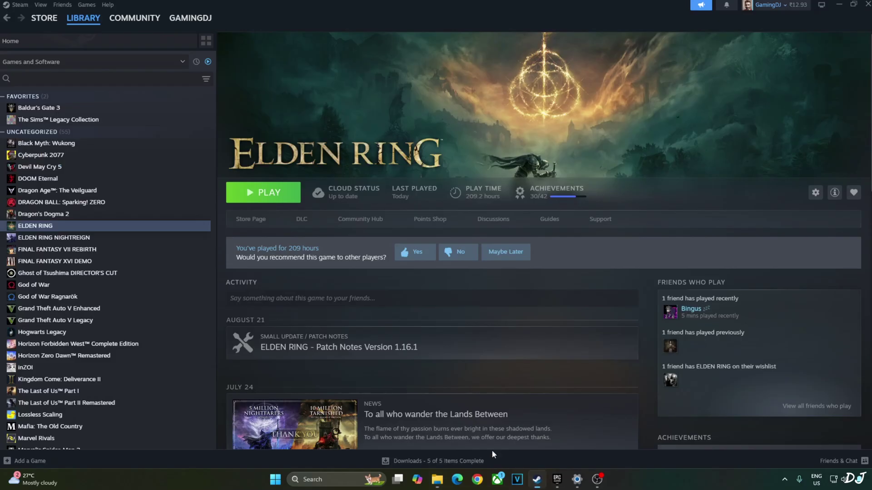
pyautogui.rightClick(78, 228)
pyautogui.moveTo(98, 282)
pyautogui.click(162, 304)
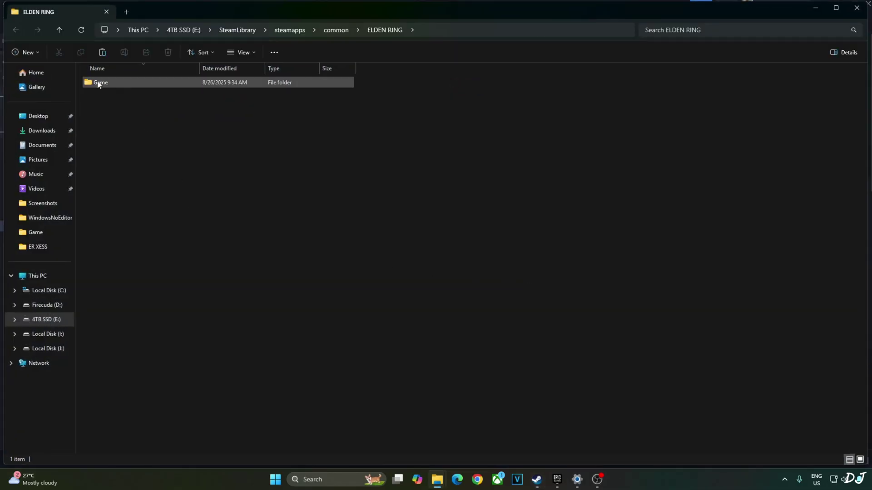
pyautogui.doubleClick(98, 83)
pyautogui.rightClick(463, 144)
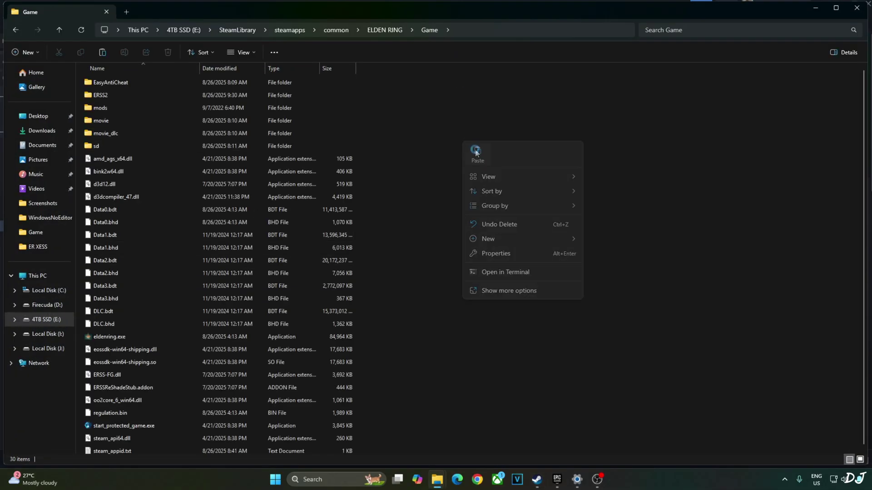
pyautogui.click(475, 151)
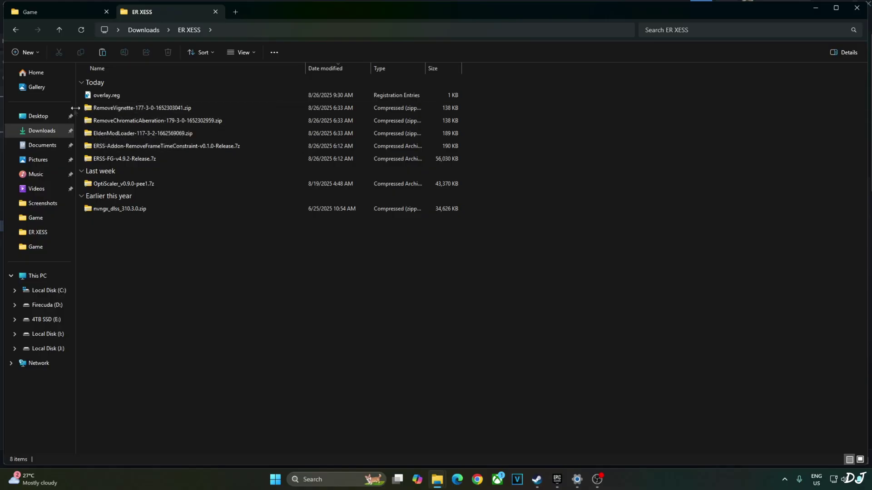
# Step: Copy the mods folder from the RemoveVignette-177-3-0-1652303041.zip archive in the ER XESS folder
pyautogui.doubleClick(148, 109)
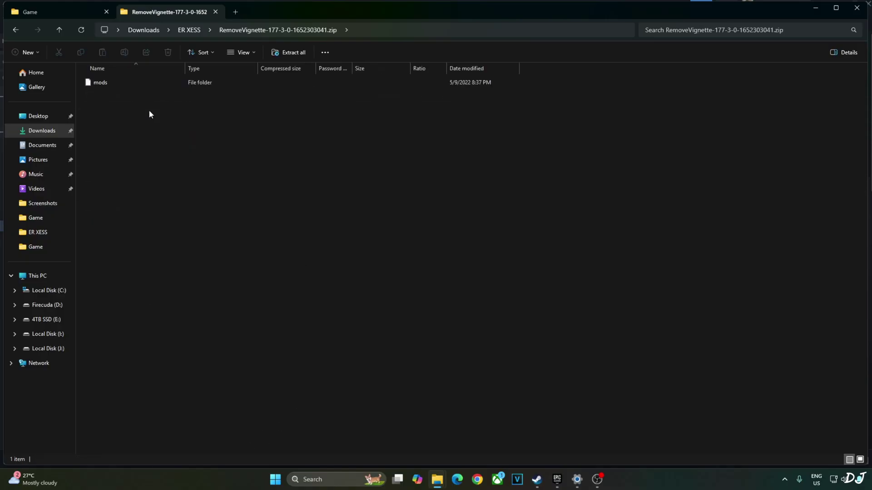
pyautogui.click(95, 86)
pyautogui.rightClick(105, 84)
pyautogui.click(125, 122)
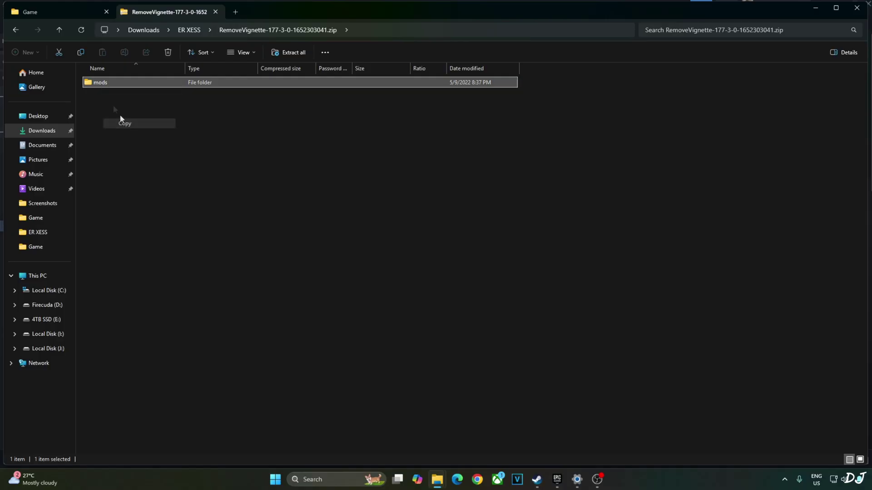
# Step: Return to the ER XESS folder and paste the vignette removal mods folder there
pyautogui.click(59, 30)
pyautogui.rightClick(154, 248)
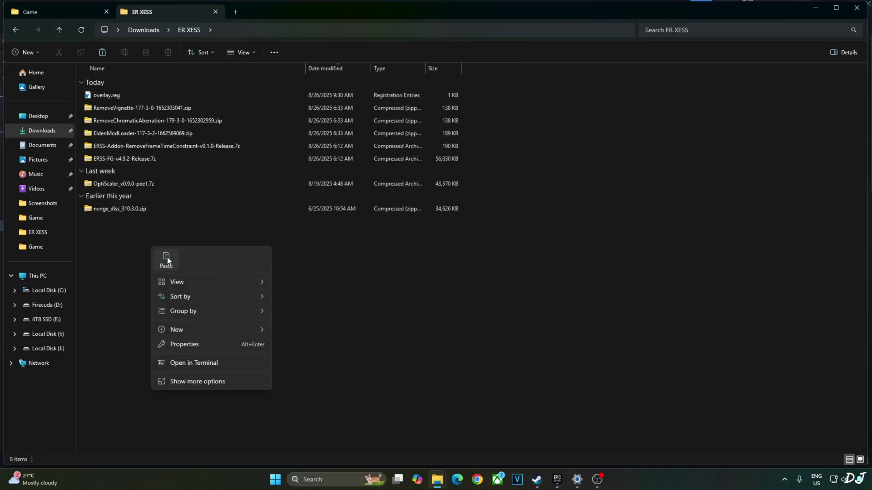
pyautogui.click(166, 260)
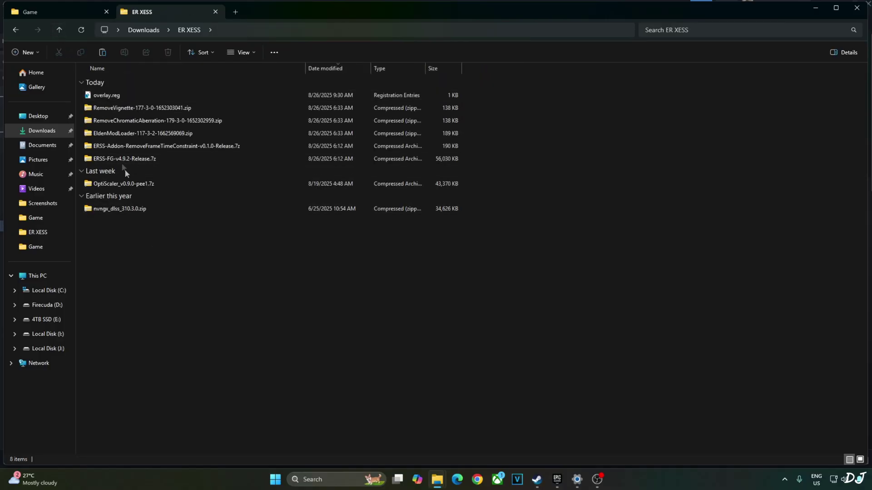
# Step: Copy the mods folder from RemoveChromaticAberration-179-3-0-1652302959.zip and paste it into ER XESS, merging it with the existing mods folder
pyautogui.doubleClick(120, 121)
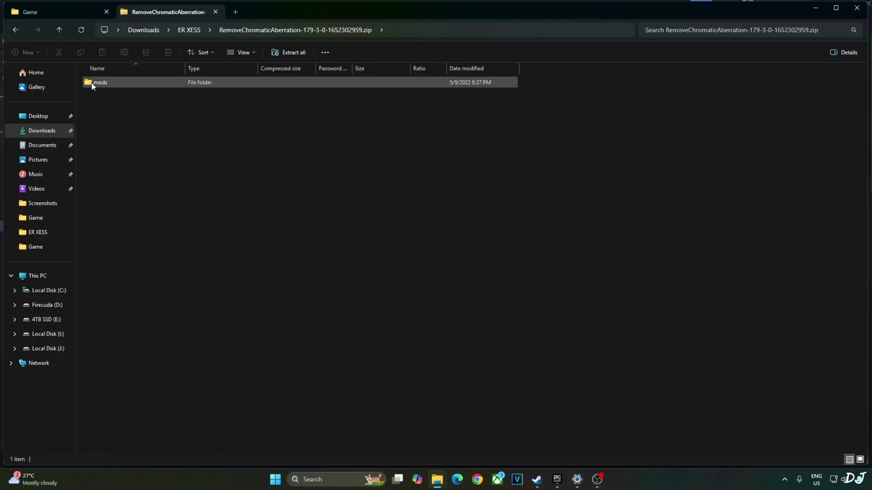
pyautogui.rightClick(93, 83)
pyautogui.click(124, 122)
pyautogui.click(59, 30)
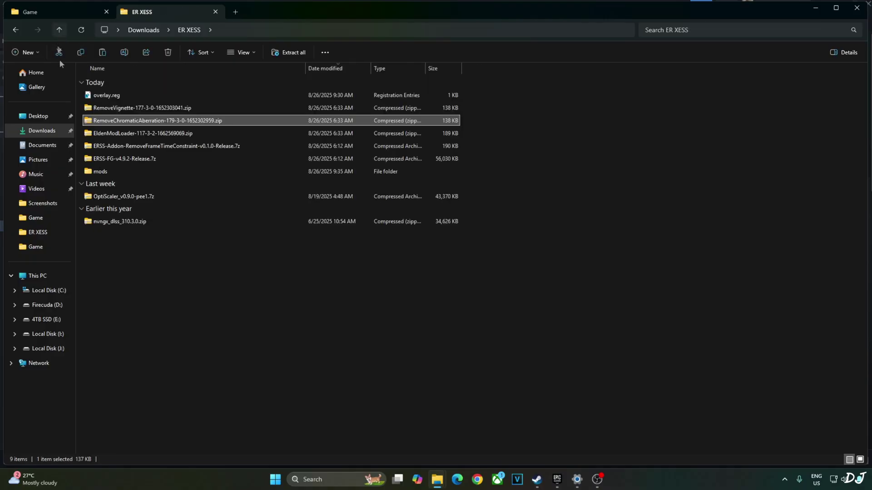
pyautogui.rightClick(139, 255)
pyautogui.click(154, 261)
# Step: Check the DLL files inside the merged mods folder, then copy that folder from ER XESS
pyautogui.click(97, 172)
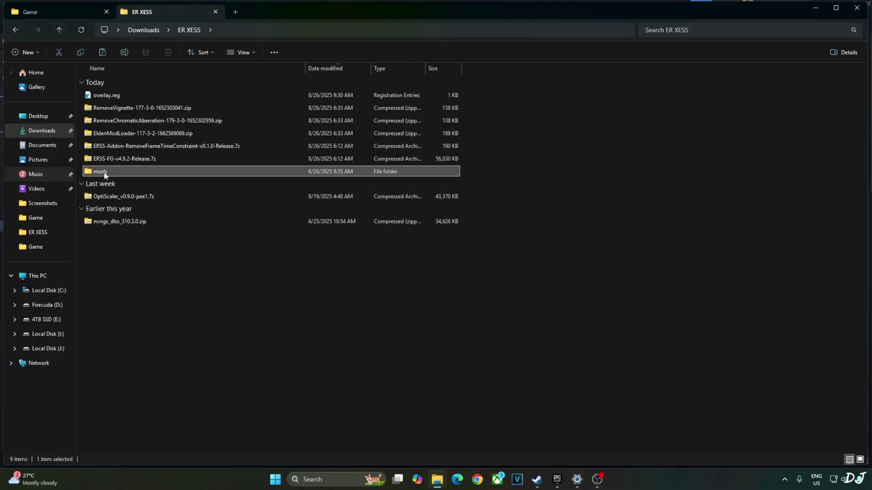
pyautogui.doubleClick(99, 173)
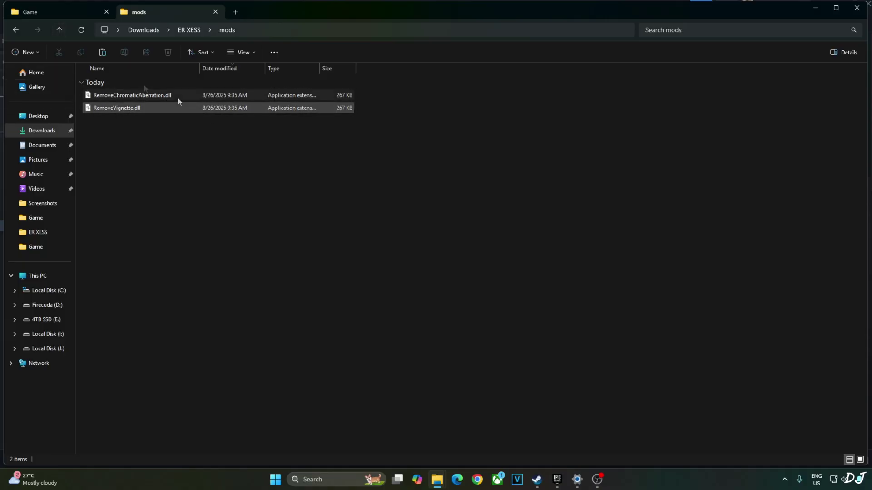
pyautogui.click(59, 30)
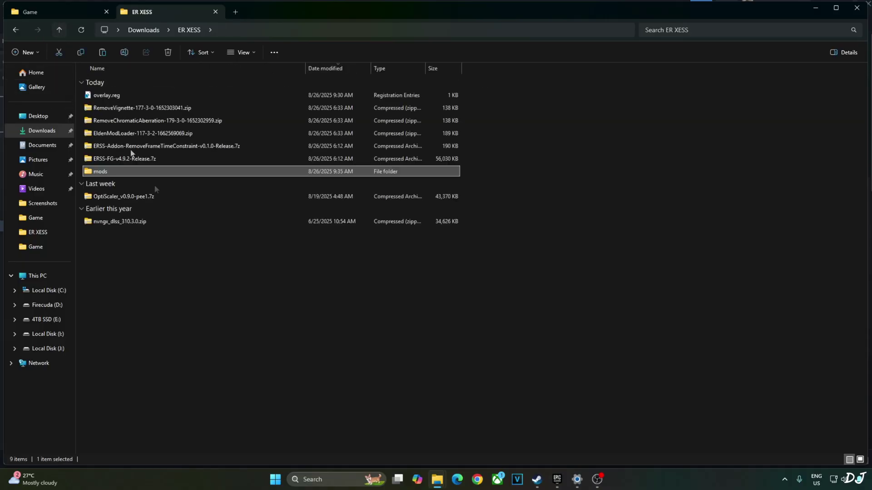
pyautogui.rightClick(99, 175)
pyautogui.click(149, 191)
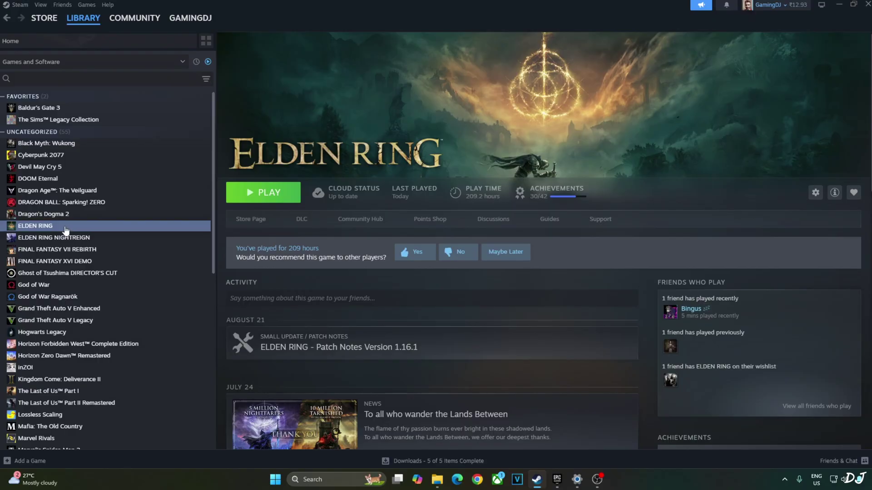
# Step: Browse ELDEN RING's local files from Steam, paste the mods folder into Game, and check the DLL files inside it
pyautogui.rightClick(68, 225)
pyautogui.moveTo(88, 280)
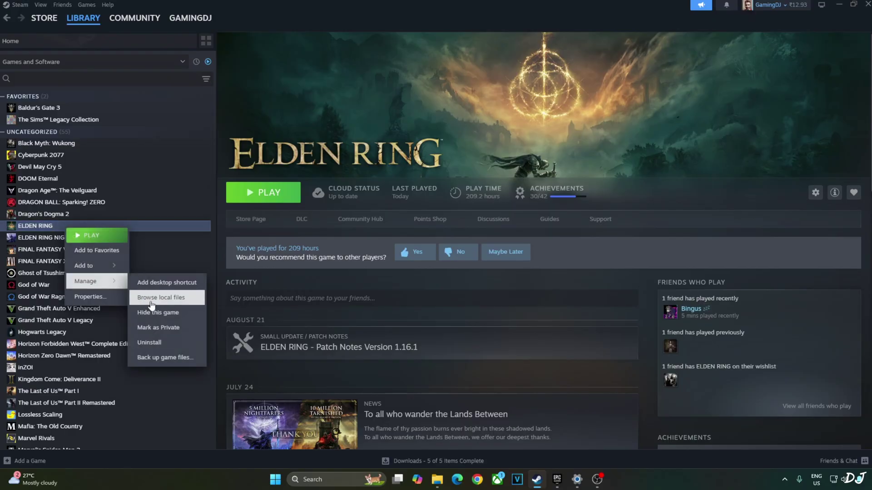
pyautogui.click(169, 297)
pyautogui.doubleClick(103, 84)
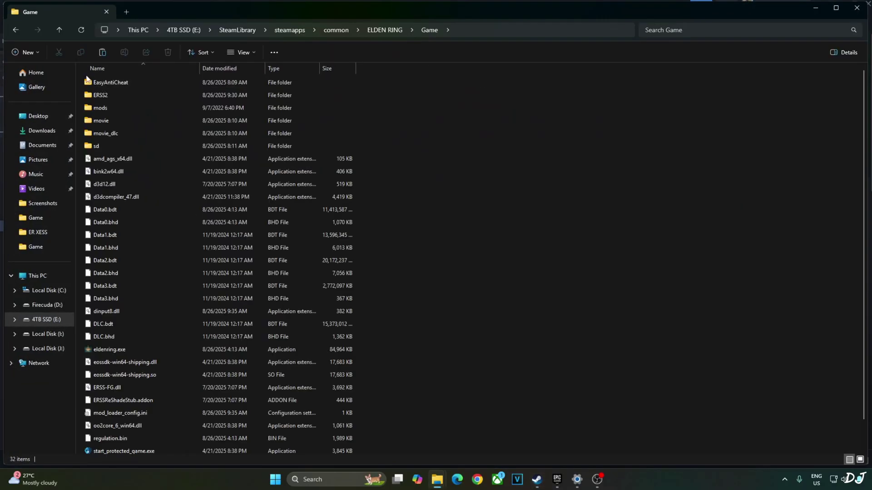
pyautogui.rightClick(421, 127)
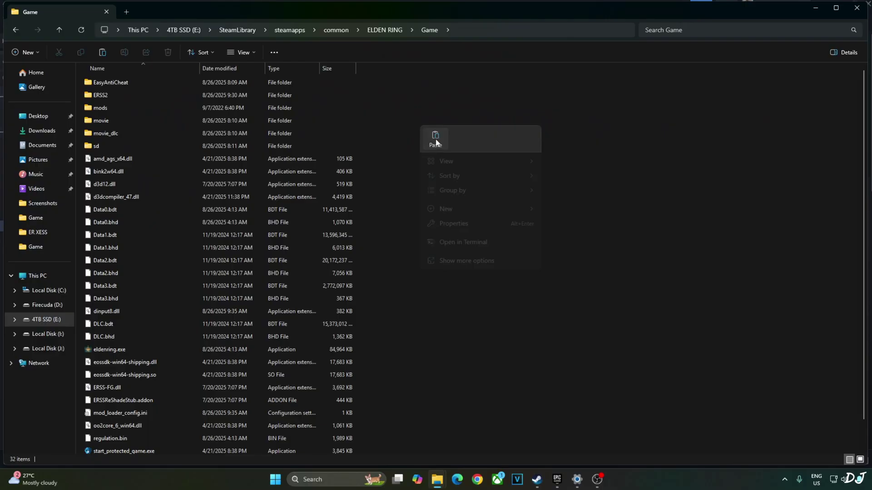
pyautogui.click(435, 138)
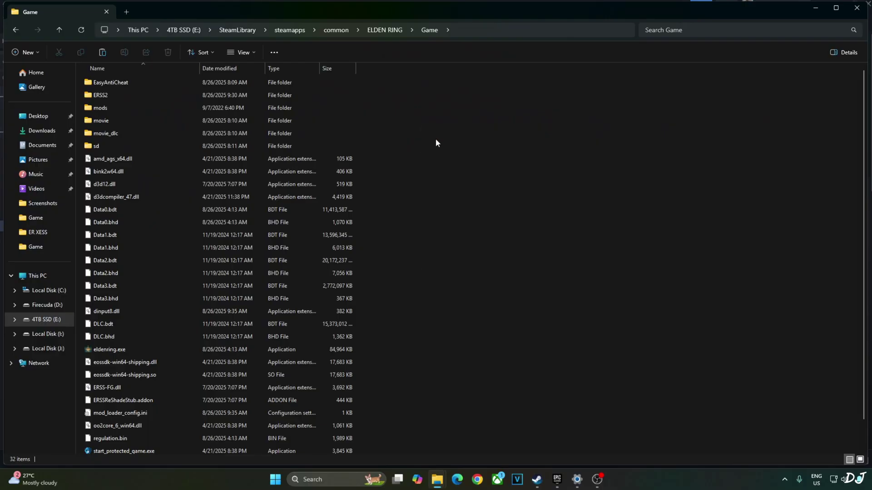
pyautogui.doubleClick(118, 109)
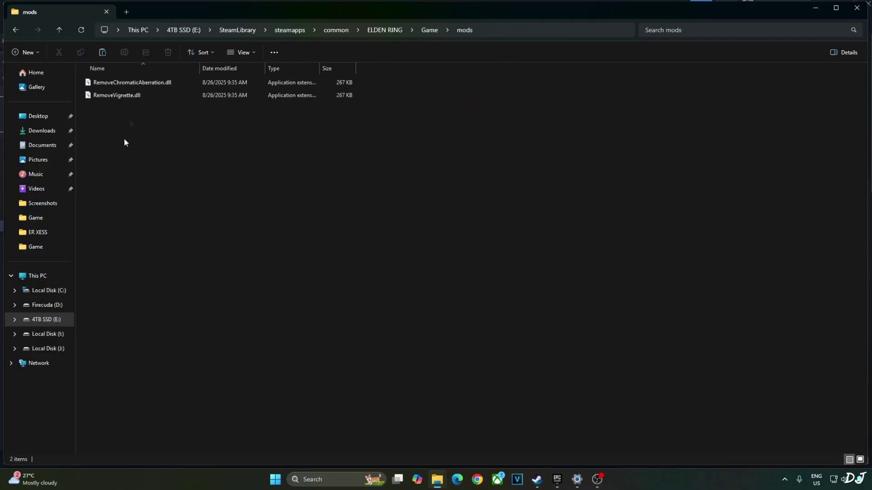
pyautogui.click(61, 30)
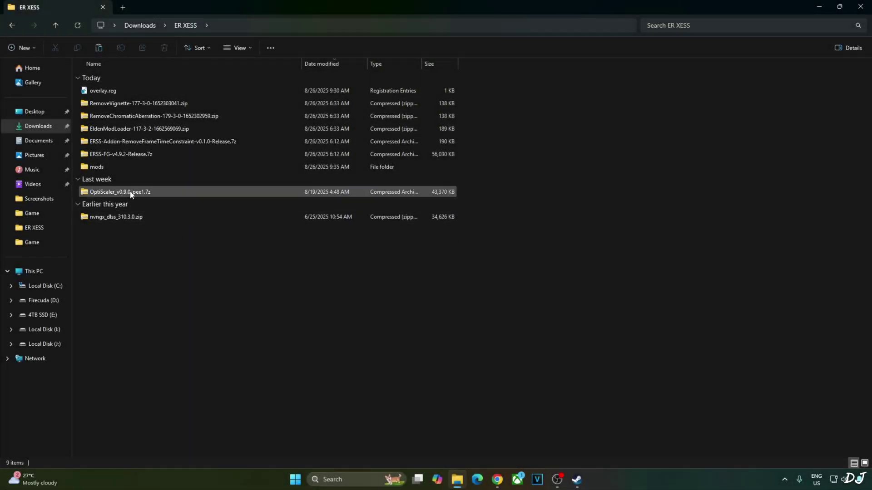
# Step: From OptiScaler_v0.9.0-pee1.7z, copy OptiScaler.ini, OptiScaler.dll, libxess_fg.dll, libxess.dll, libxell.dll, fakenvapi.ini, fakenvapi.dll and amd_fidelityfx_dx12.dll
pyautogui.doubleClick(130, 193)
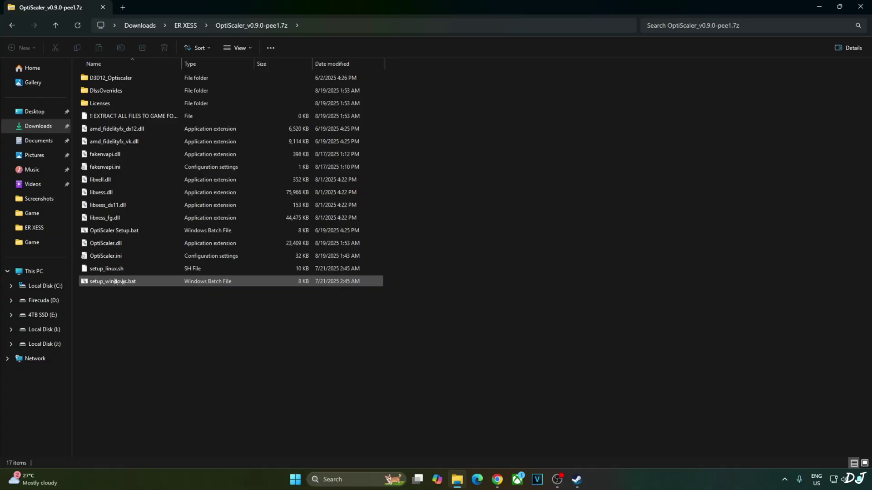
pyautogui.click(111, 259)
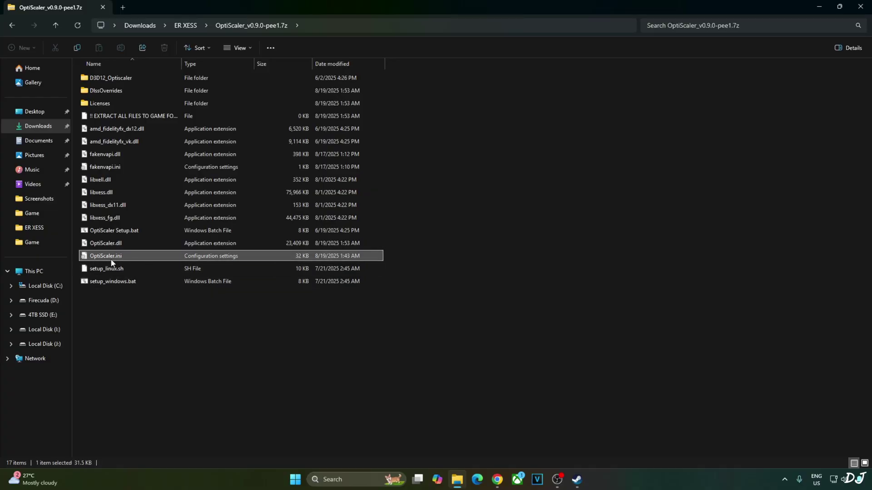
pyautogui.keyDown('ctrl'); pyautogui.click(134, 244); pyautogui.keyUp('ctrl')
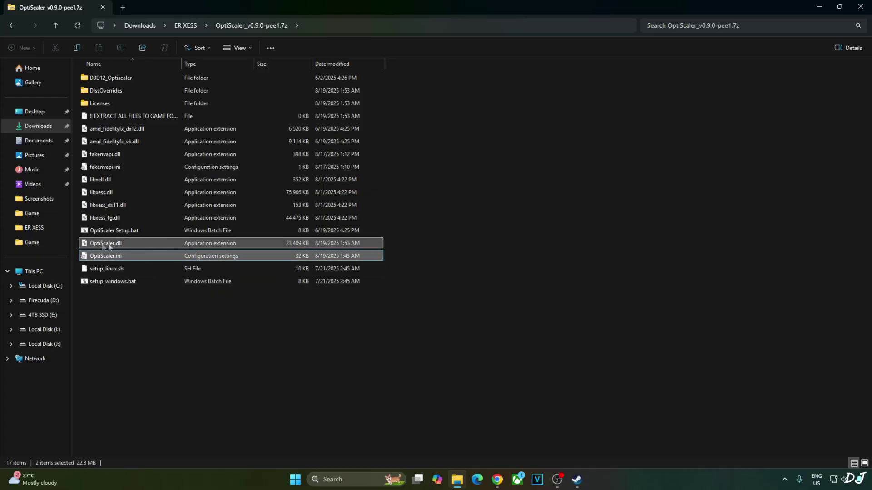
pyautogui.keyDown('ctrl'); pyautogui.click(124, 220); pyautogui.keyUp('ctrl')
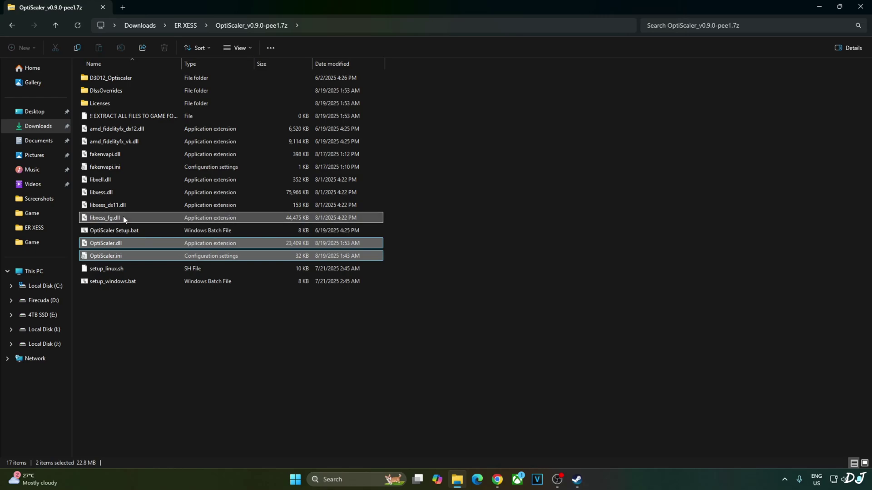
pyautogui.keyDown('ctrl'); pyautogui.click(129, 191); pyautogui.keyUp('ctrl')
pyautogui.keyDown('ctrl'); pyautogui.click(113, 179); pyautogui.keyUp('ctrl')
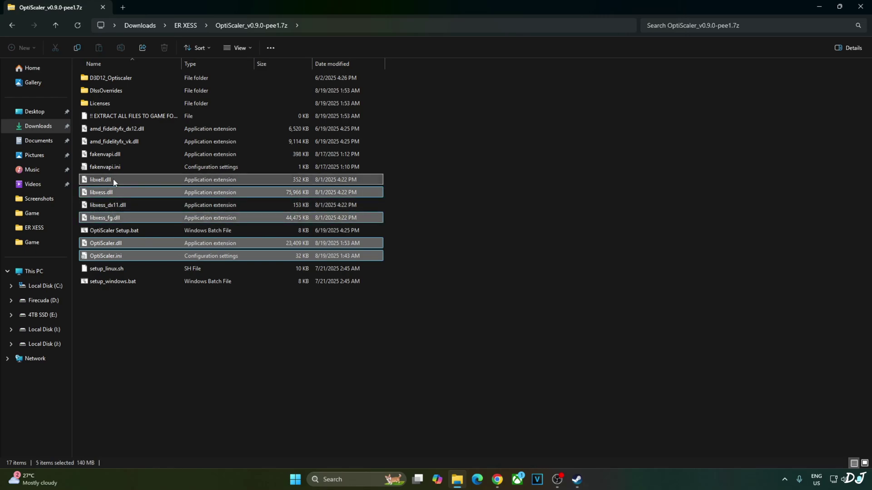
pyautogui.keyDown('ctrl'); pyautogui.click(103, 169); pyautogui.keyUp('ctrl')
pyautogui.keyDown('ctrl'); pyautogui.click(84, 156); pyautogui.keyUp('ctrl')
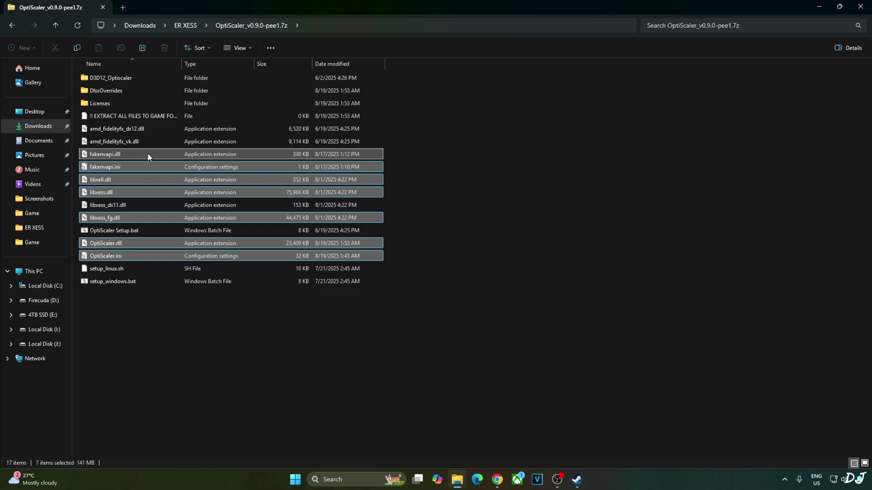
pyautogui.keyDown('ctrl'); pyautogui.click(150, 130); pyautogui.keyUp('ctrl')
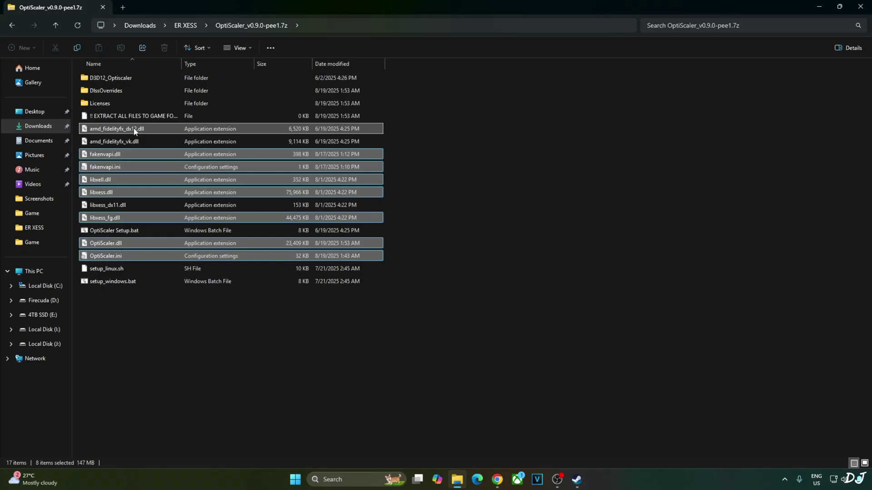
# Step: Browse ELDEN RING's local files from Steam and paste the OptiScaler files into the Game folder
pyautogui.click(576, 480)
pyautogui.rightClick(60, 227)
pyautogui.click(169, 295)
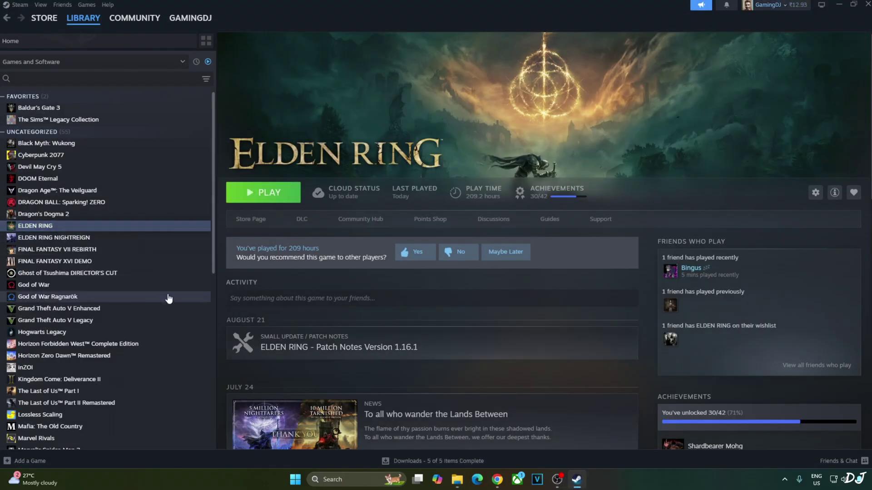
pyautogui.doubleClick(98, 79)
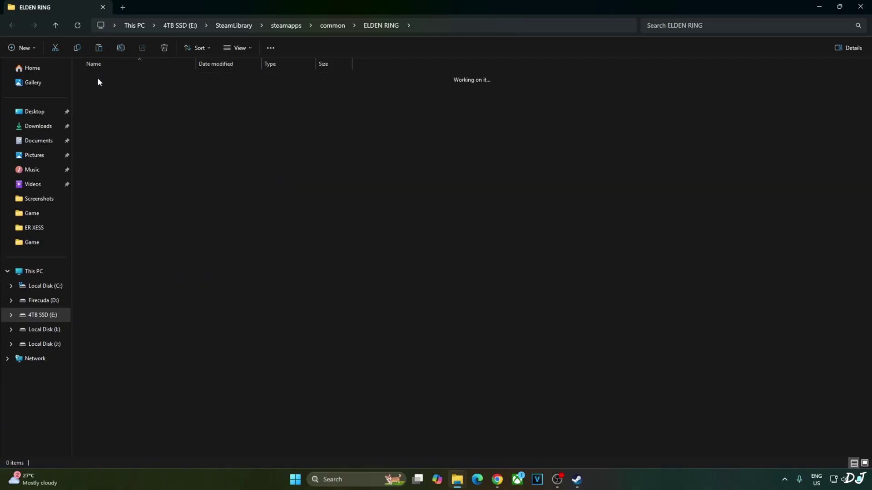
pyautogui.hotkey('ctrl', 'v')
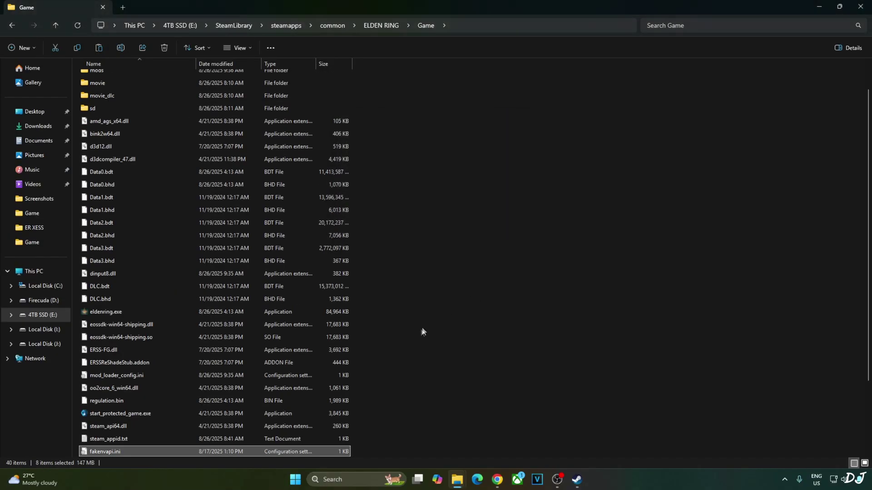
# Step: Rename OptiScaler.dll in the Game folder to dxgi.dll
pyautogui.click(112, 453)
pyautogui.rightClick(113, 452)
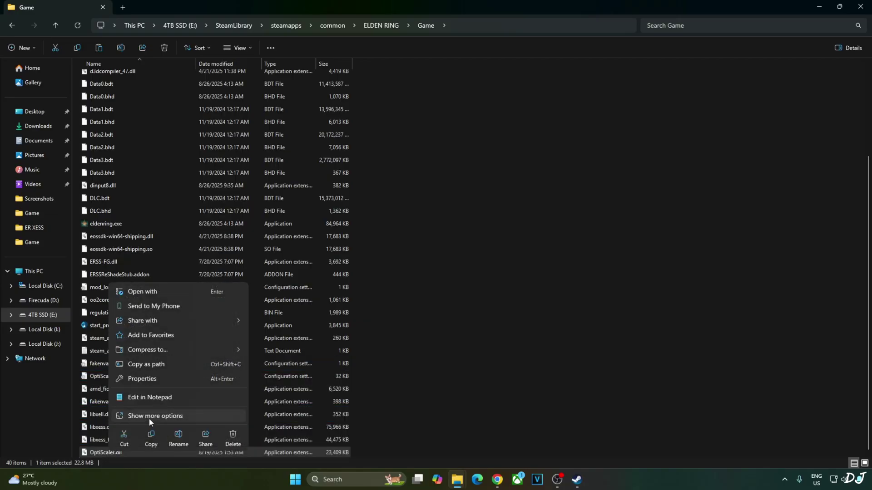
pyautogui.click(182, 416)
pyautogui.click(153, 434)
pyautogui.write('dxgi.dll')
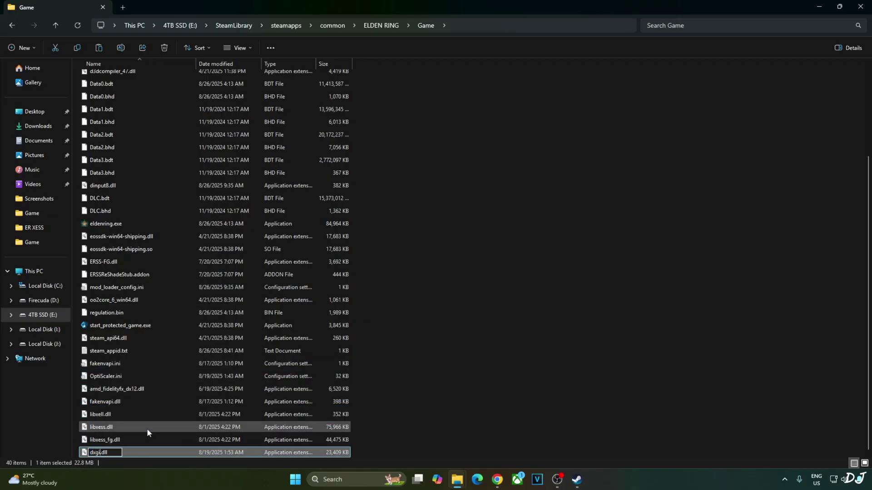
pyautogui.click(439, 386)
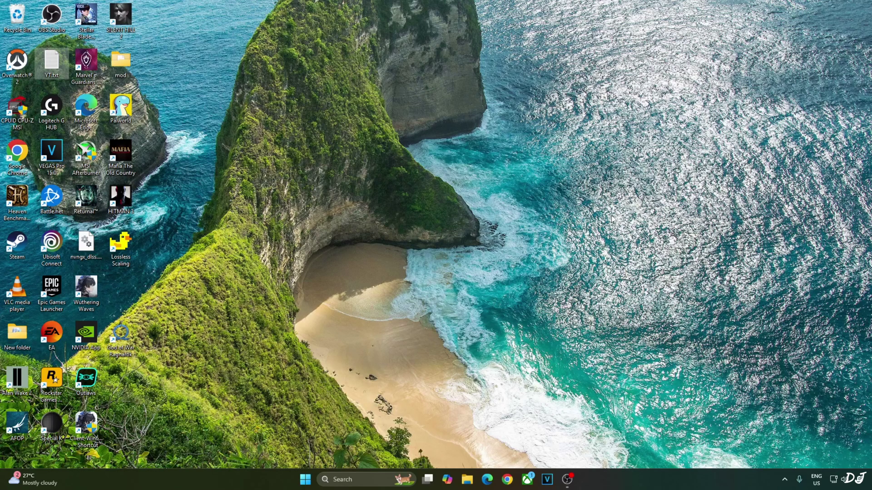
# Step: Open the Windows graphics display settings and examine the advanced options for hardware-accelerated GPU scheduling and variable refresh rate
pyautogui.rightClick(383, 370)
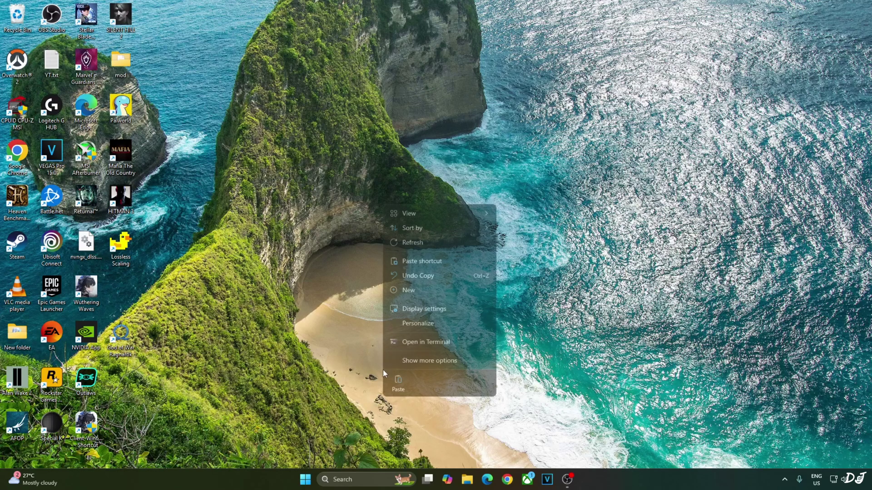
pyautogui.click(407, 305)
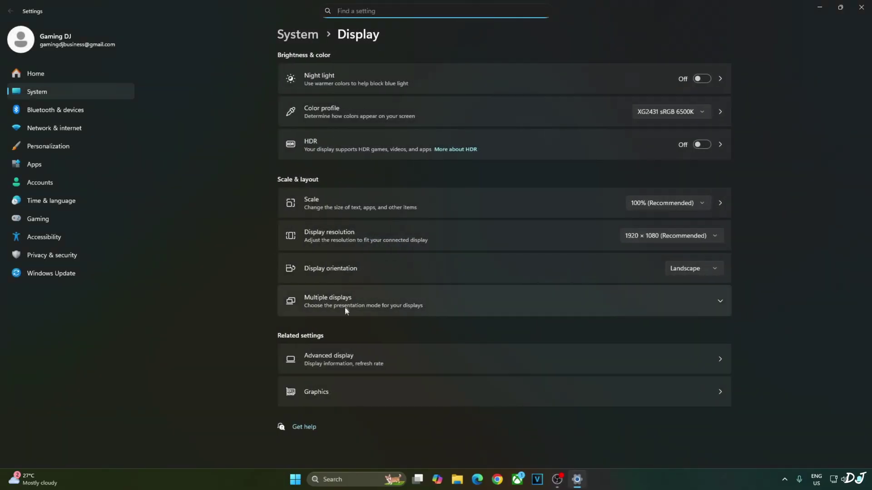
pyautogui.click(336, 393)
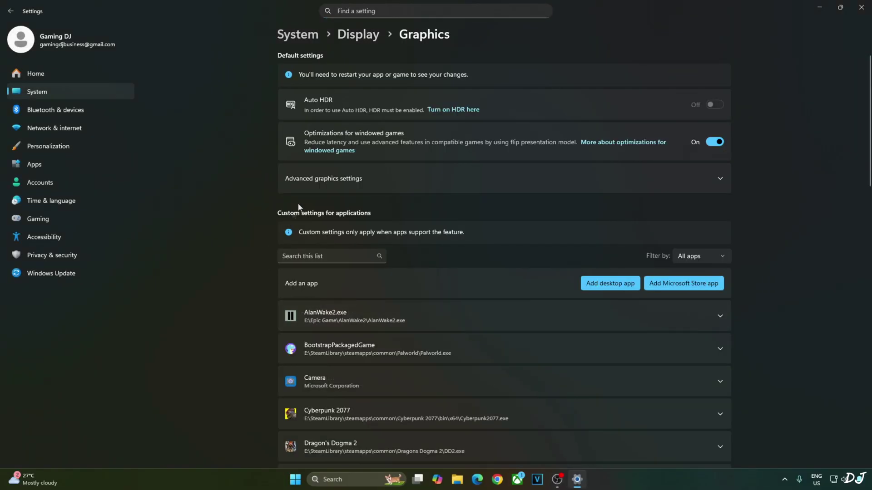
pyautogui.click(326, 183)
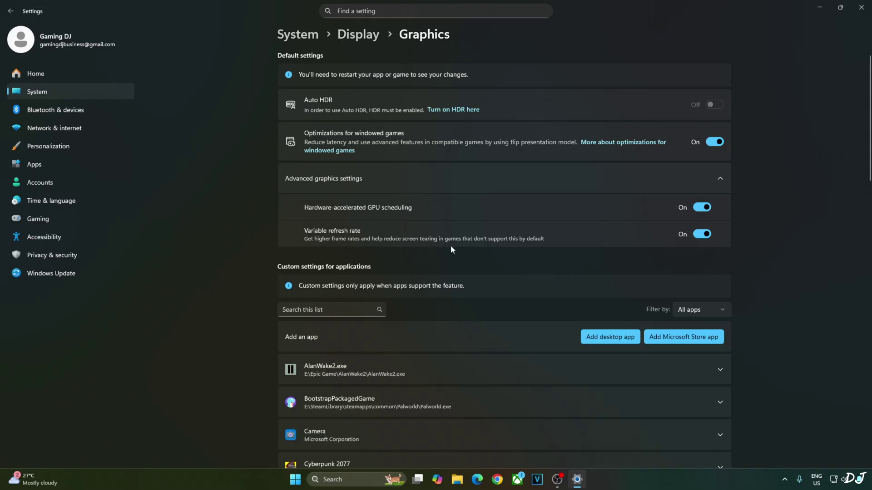
# Step: Open NVIDIA Control Panel and examine Elden Ring's vertical sync program setting and the G-SYNC setup
pyautogui.press('super')
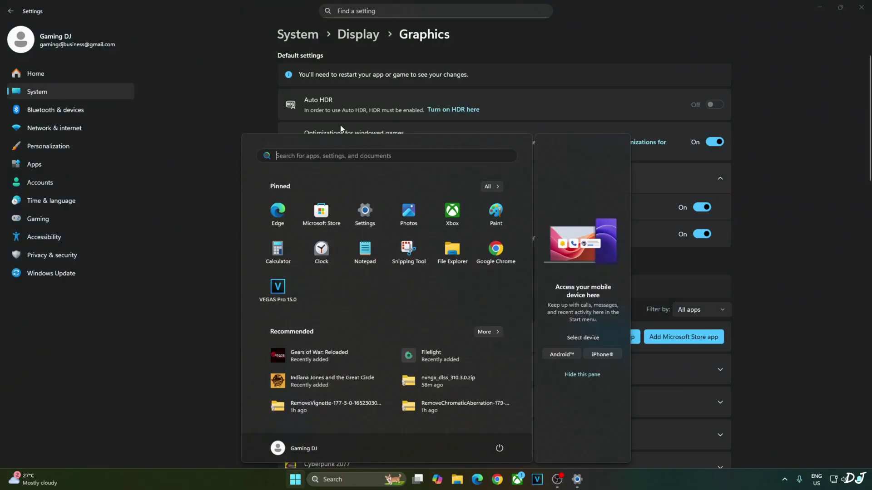
pyautogui.write('nv')
pyautogui.click(321, 225)
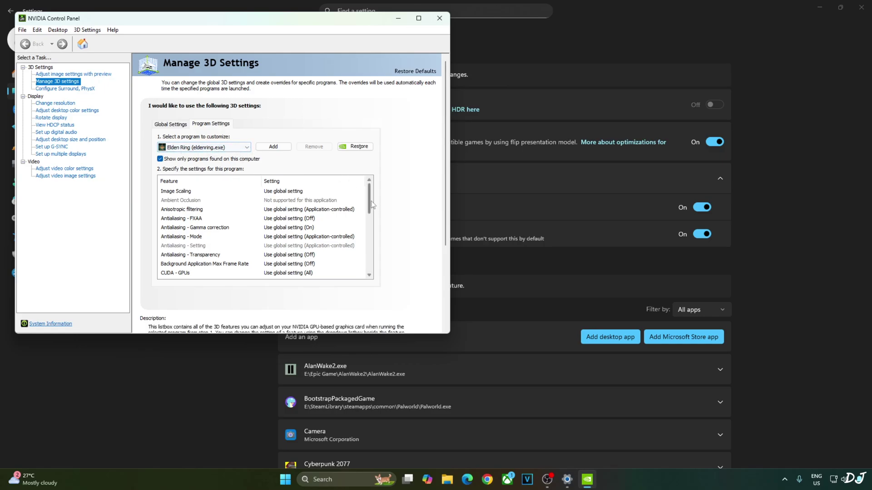
pyautogui.scroll(-5, 254, 227)
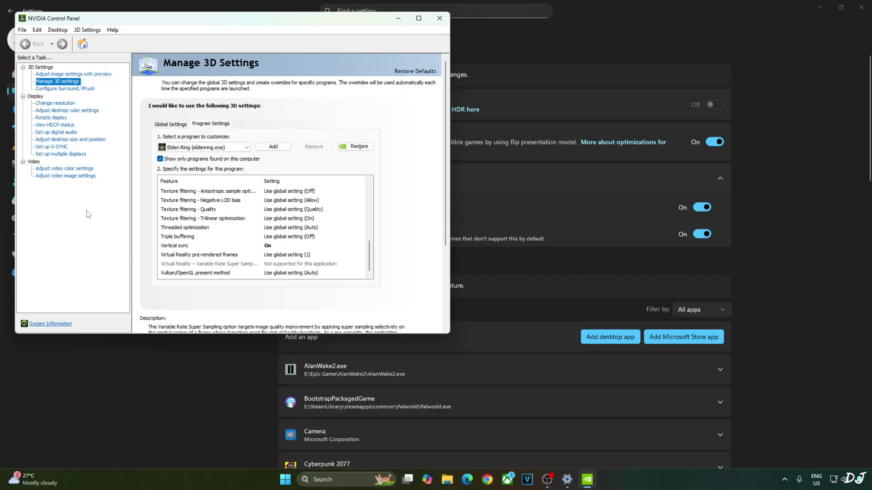
pyautogui.click(52, 147)
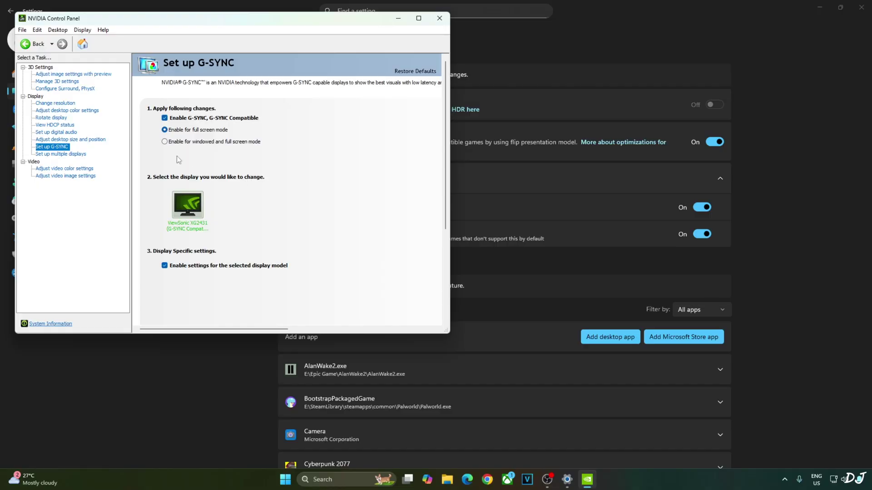
pyautogui.click(82, 30)
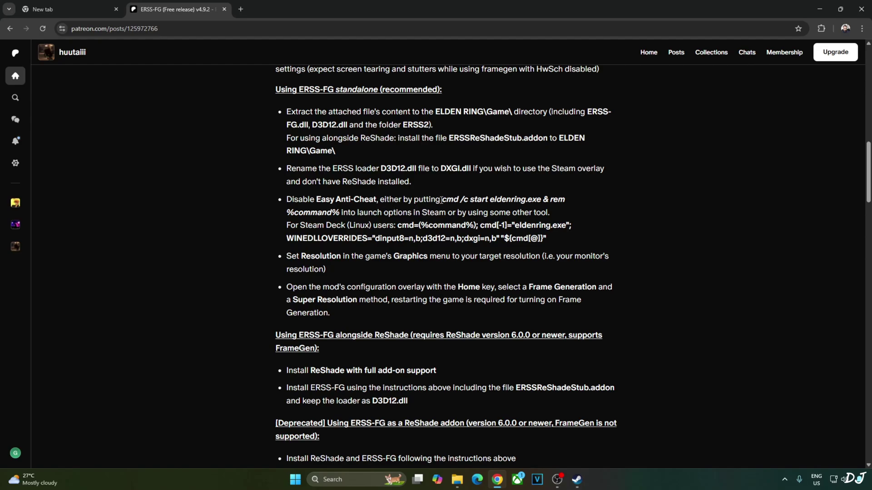
# Step: Copy the anti-cheat bypass command "cmd /c start eldenring.exe & rem %command%" from the ERSS-FG installation instructions
pyautogui.moveTo(441, 200); pyautogui.dragTo(341, 211)
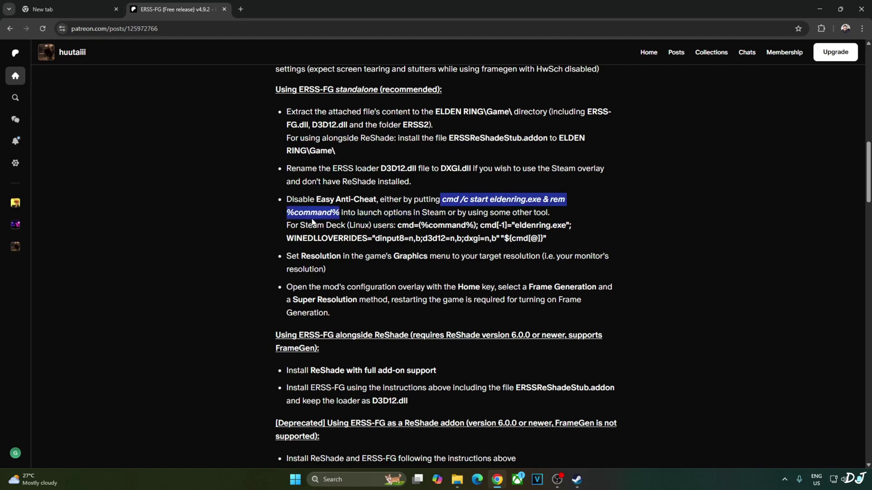
pyautogui.click(413, 200)
pyautogui.moveTo(443, 200); pyautogui.dragTo(339, 213)
pyautogui.rightClick(332, 215)
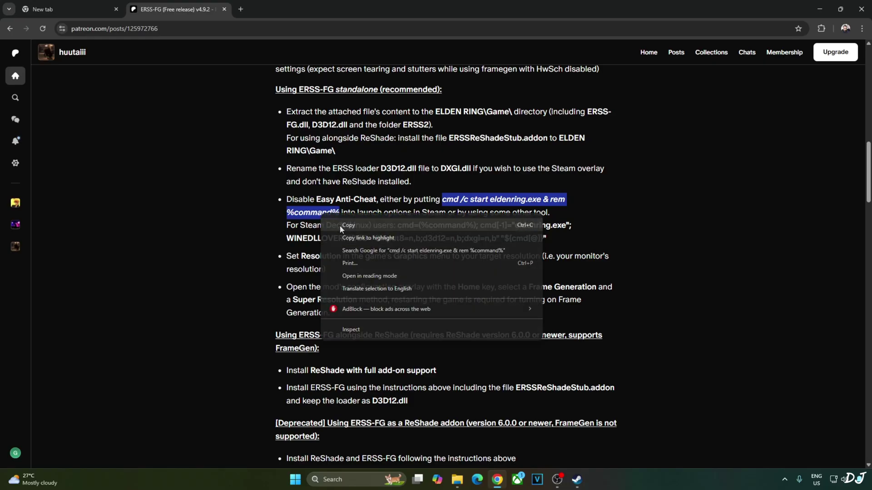
pyautogui.click(332, 227)
# Step: Switch to Steam and paste the copied command into ELDEN RING's launch options, then close its properties
pyautogui.click(577, 480)
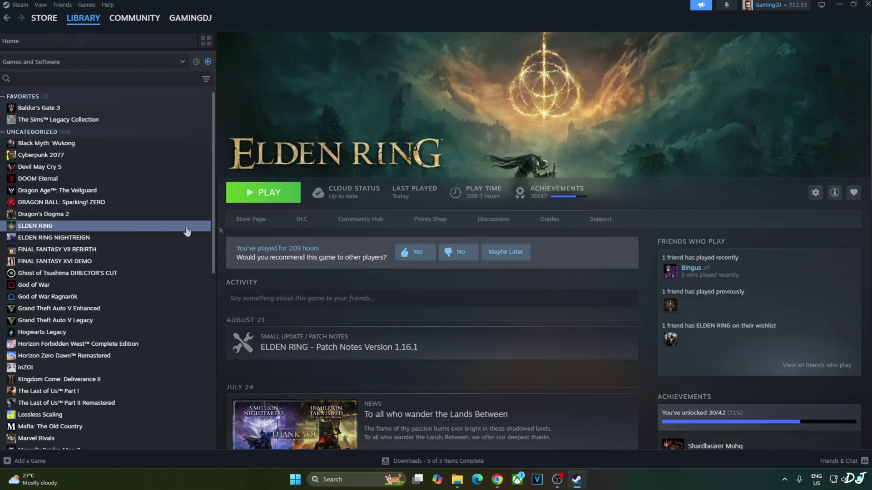
pyautogui.click(816, 194)
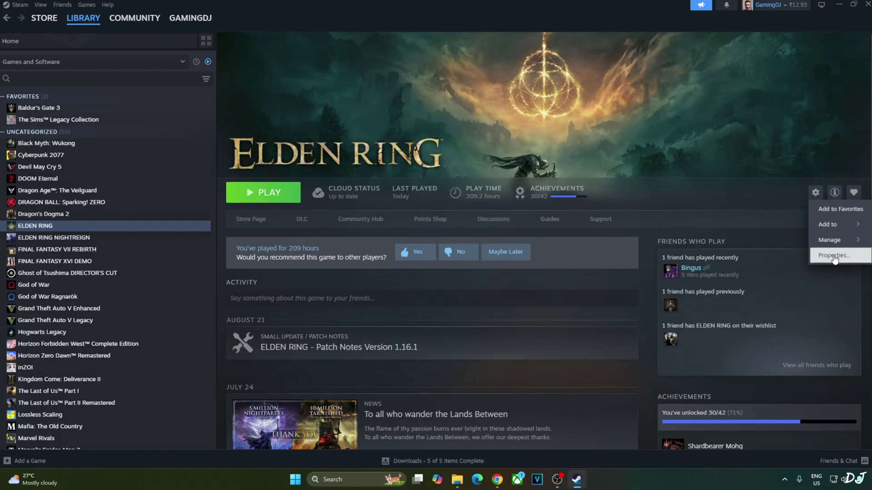
pyautogui.click(826, 249)
pyautogui.click(363, 287)
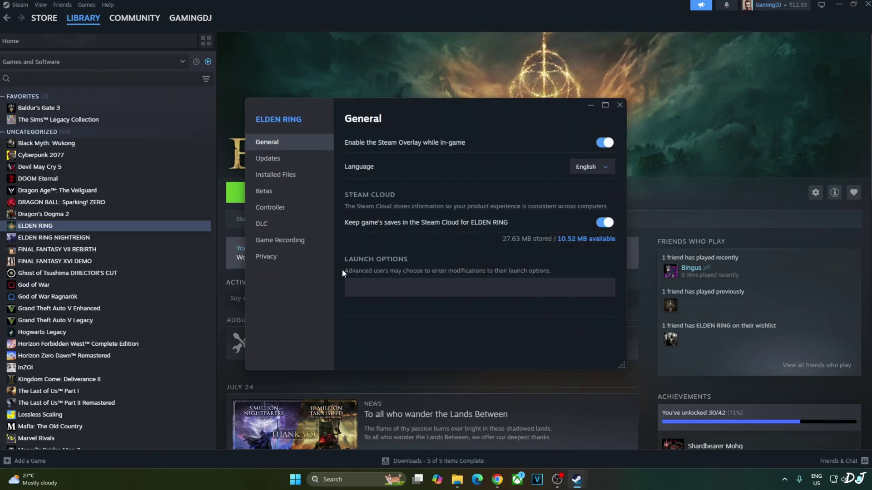
pyautogui.rightClick(374, 286)
pyautogui.click(393, 290)
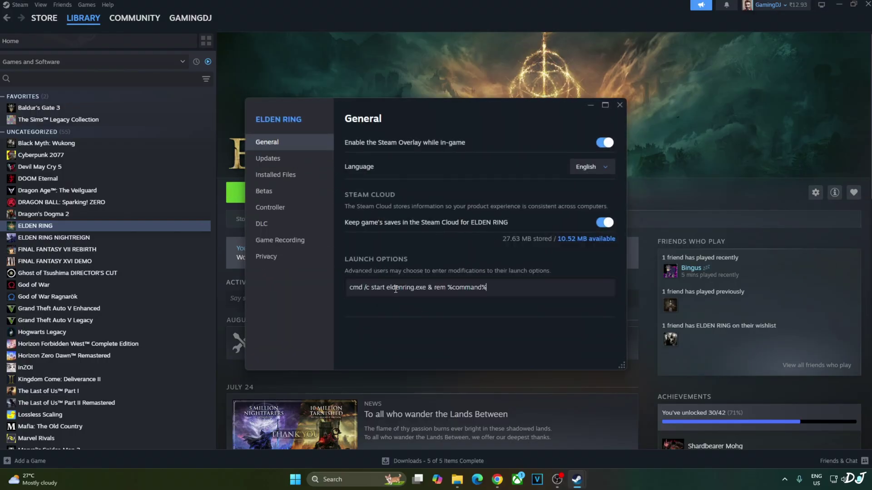
pyautogui.click(619, 105)
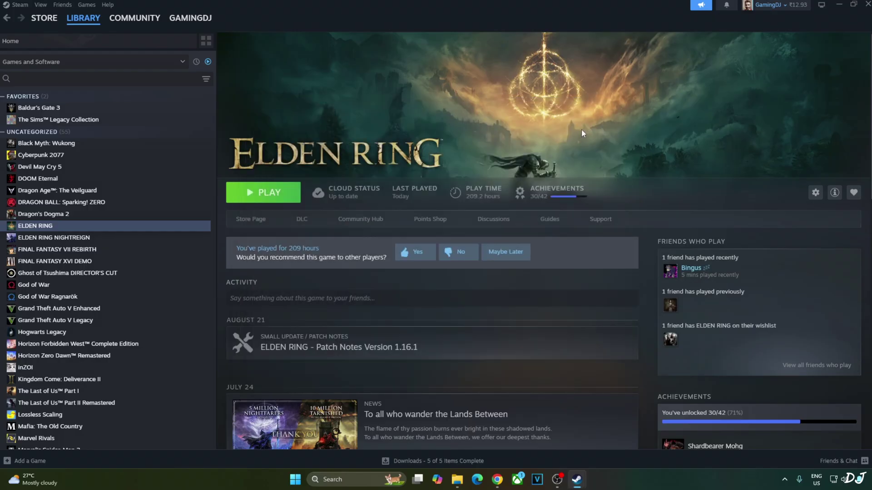
# Step: Show the performance statistics overlay, launch ELDEN RING, and dismiss the startup notices to reach the title menu
pyautogui.hotkey('alt', 'r')
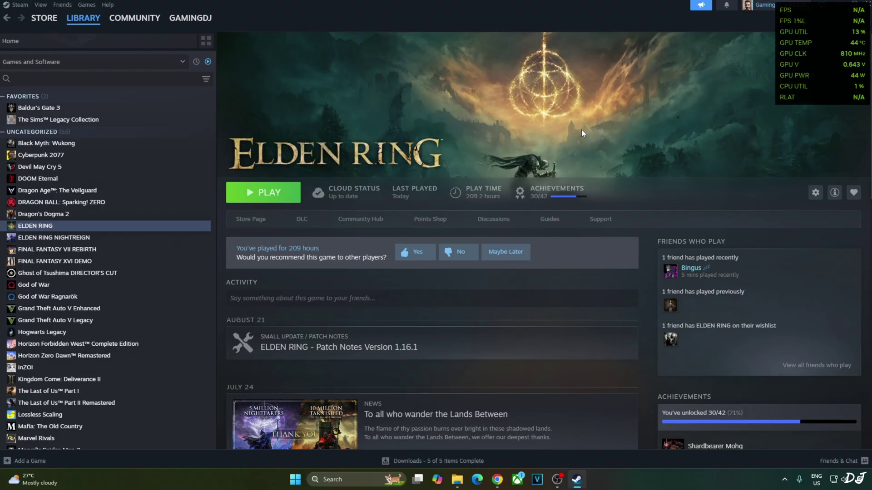
pyautogui.click(259, 195)
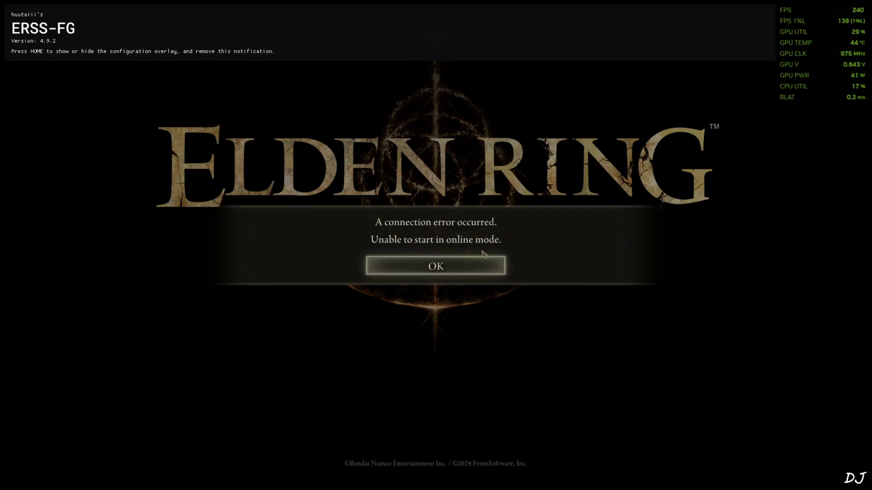
pyautogui.click(441, 269)
pyautogui.click(438, 234)
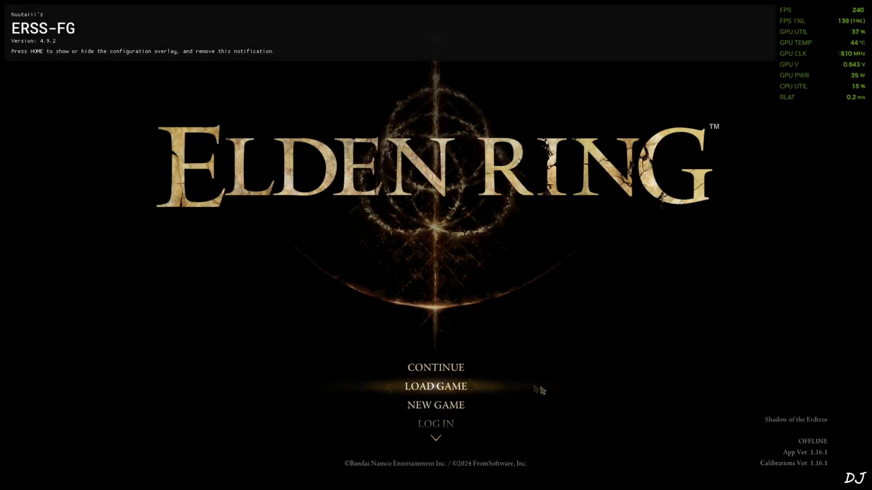
# Step: Open the game's graphics settings and turn off Auto-Detect Best Rendering Settings
pyautogui.scroll(-2, 437, 373)
pyautogui.scroll(-1, 437, 372)
pyautogui.click(455, 339)
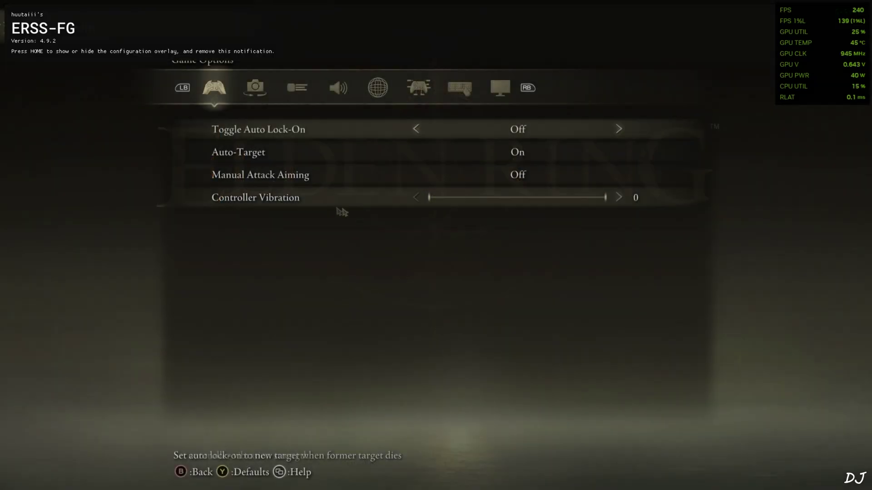
pyautogui.click(459, 98)
pyautogui.click(498, 89)
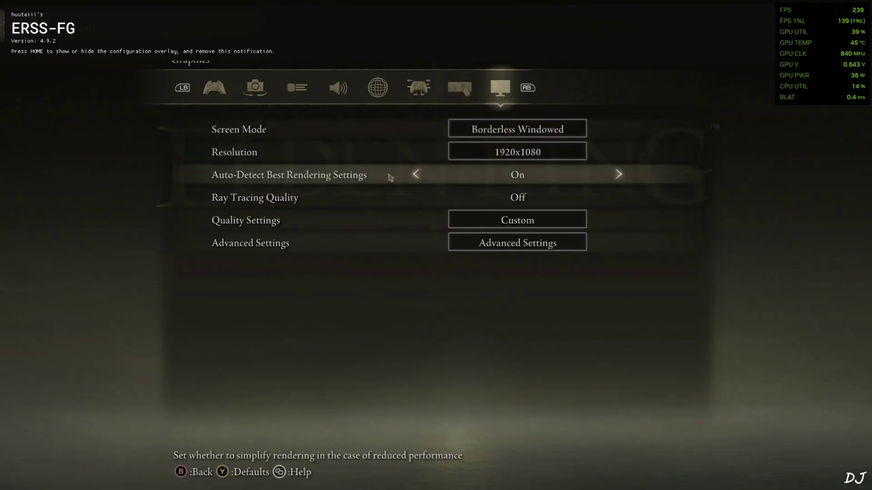
pyautogui.click(417, 176)
# Step: Examine the advanced graphics quality settings and return to the title menu
pyautogui.click(488, 245)
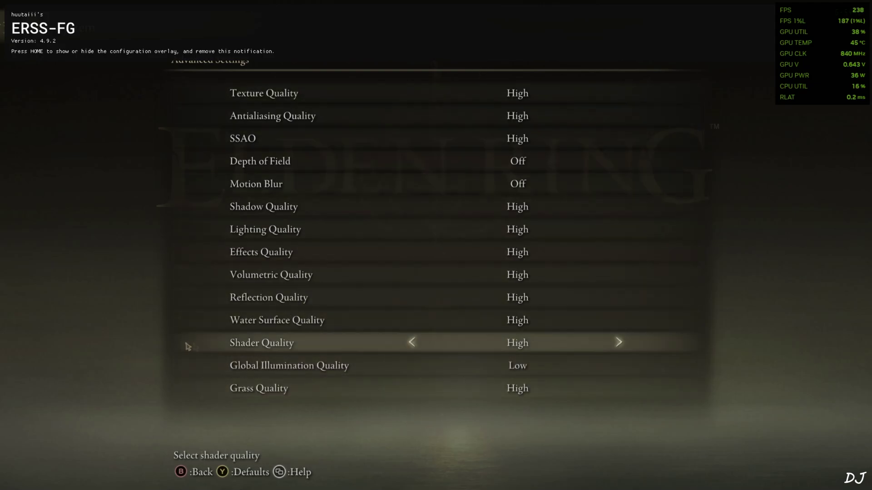
pyautogui.press('Escape')
pyautogui.press('Escape')
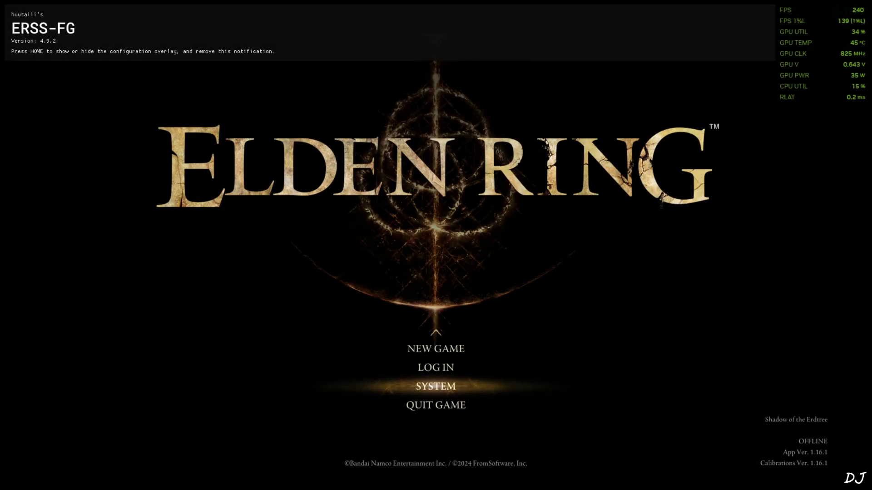
# Step: Open the ERSS-FG overlay, set Super Resolution to NVIDIA DLSS with the DLAA quality level, and close the advanced settings
pyautogui.press('Home')
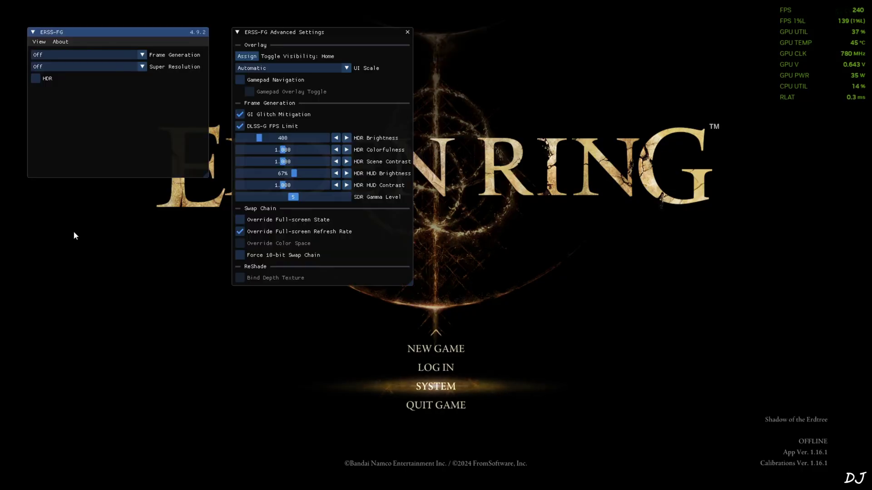
pyautogui.moveTo(130, 40); pyautogui.dragTo(136, 76)
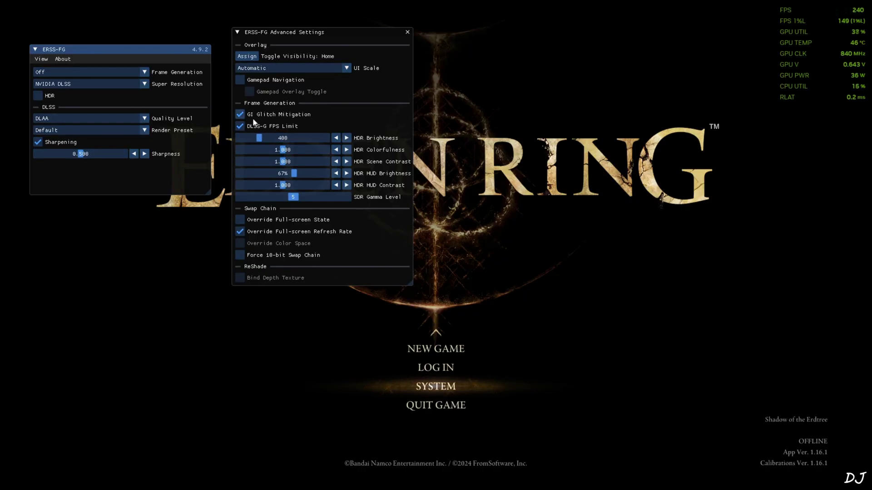
pyautogui.moveTo(265, 121)
pyautogui.click(407, 33)
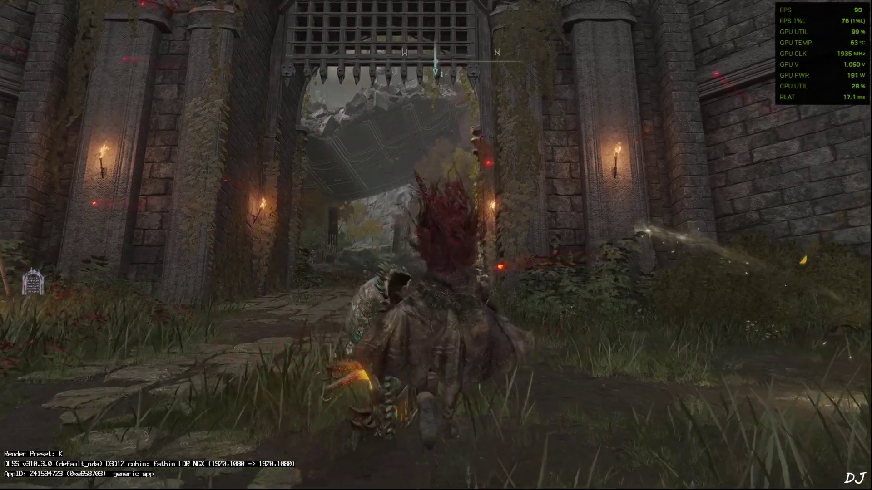
# Step: Open the OptiScaler menu during gameplay, enable its FPS overlay with the Full + Graph type, and close the menu
pyautogui.press('s')
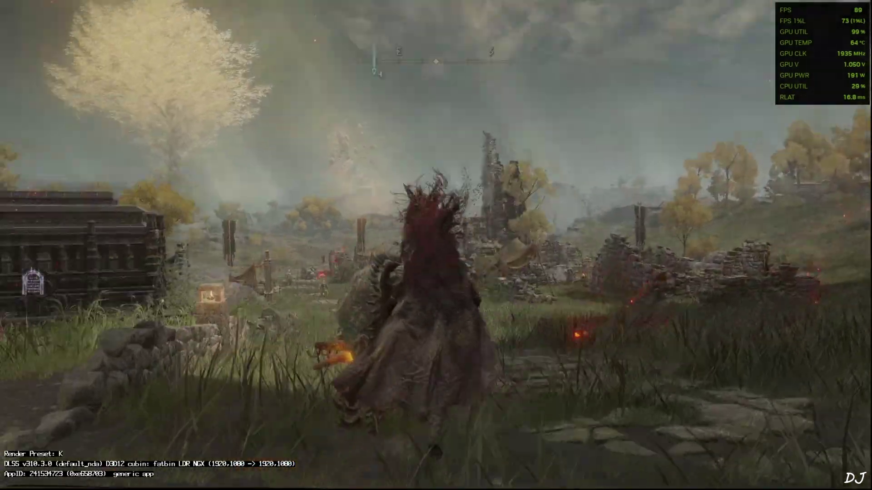
pyautogui.press('w')
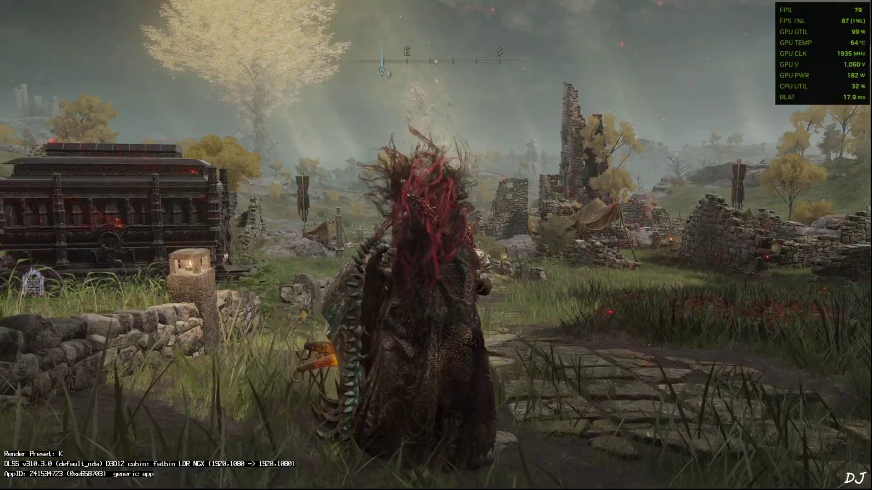
pyautogui.press('Insert')
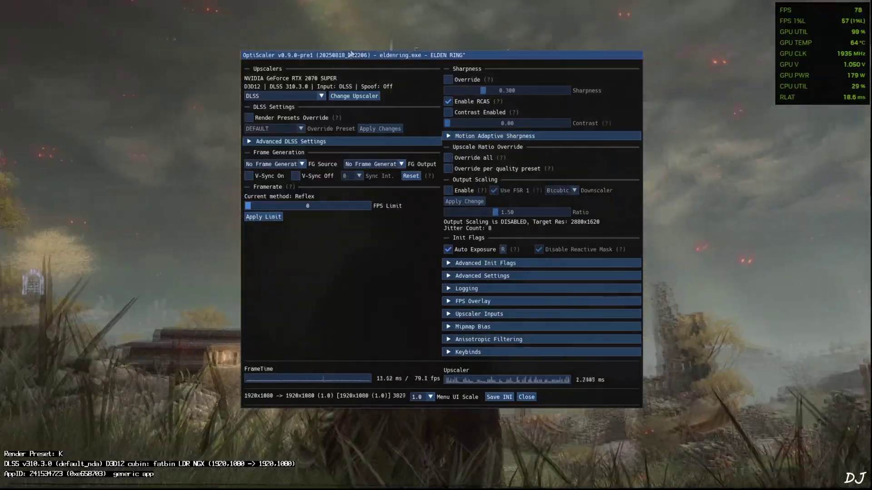
pyautogui.moveTo(347, 54); pyautogui.dragTo(361, 52)
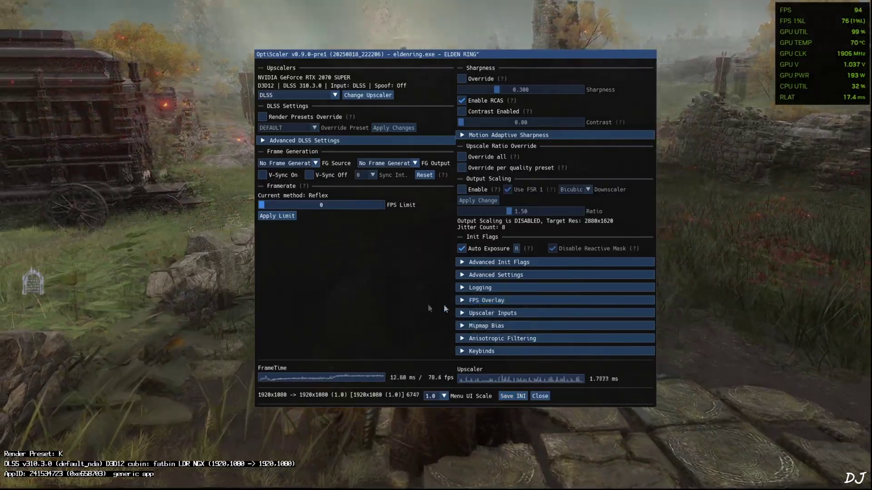
pyautogui.click(462, 302)
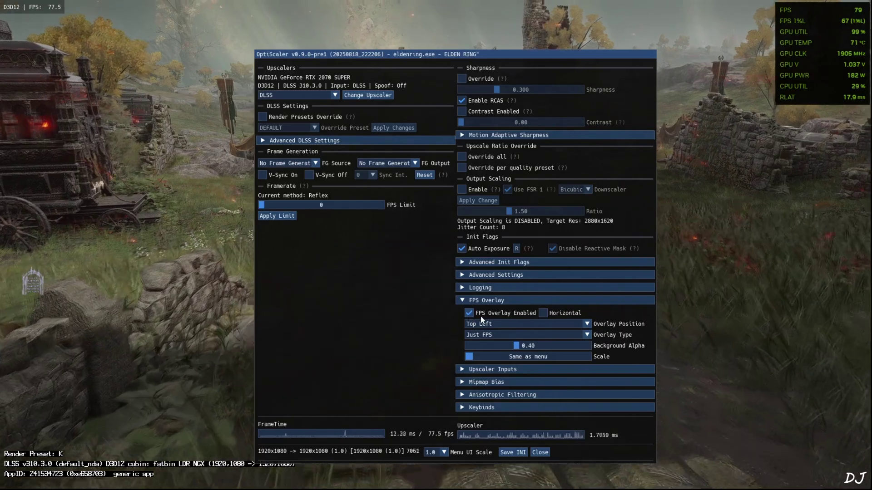
pyautogui.click(493, 339)
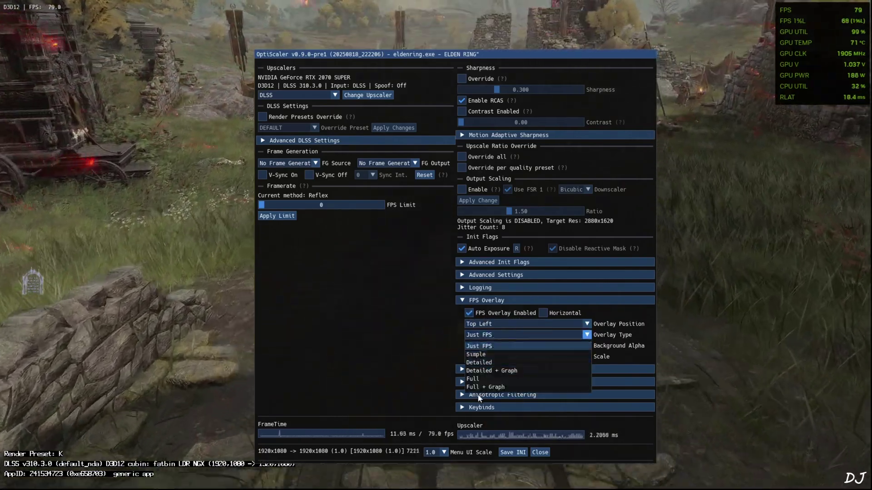
pyautogui.click(478, 396)
pyautogui.click(540, 452)
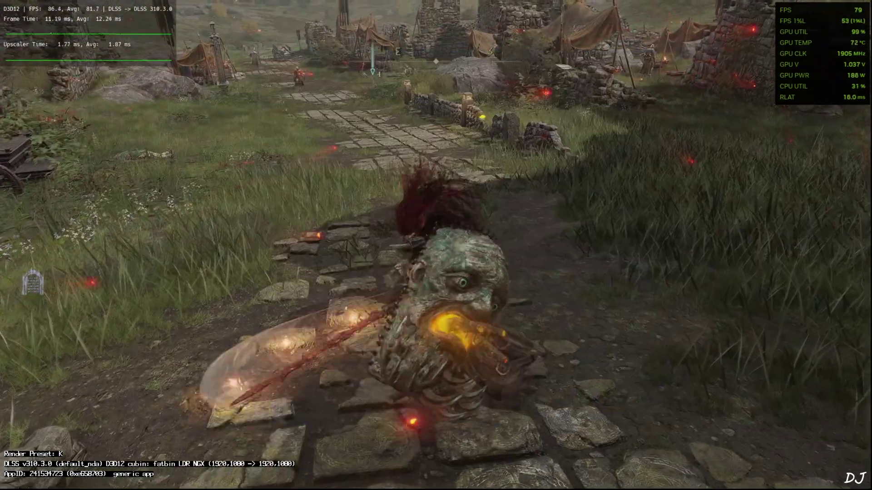
# Step: Set the DLSS quality level to Ultra Quality in the ERSS-FG overlay and hide the overlay
pyautogui.press('s')
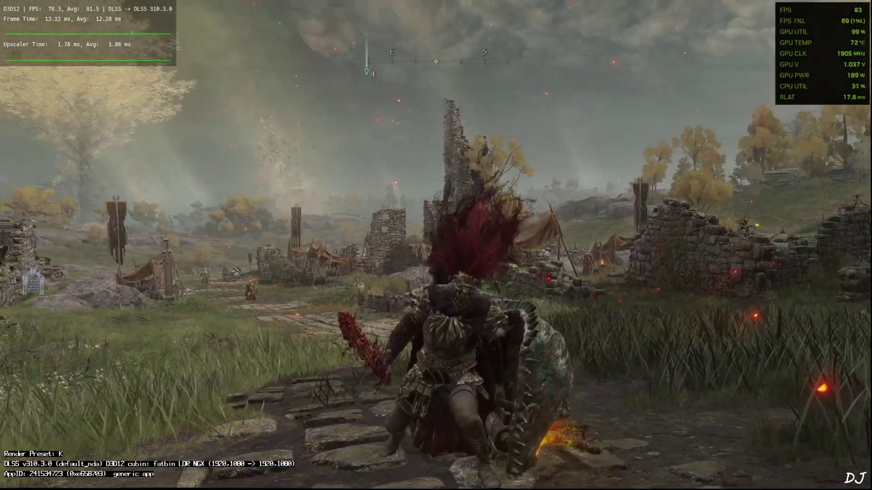
pyautogui.press('w')
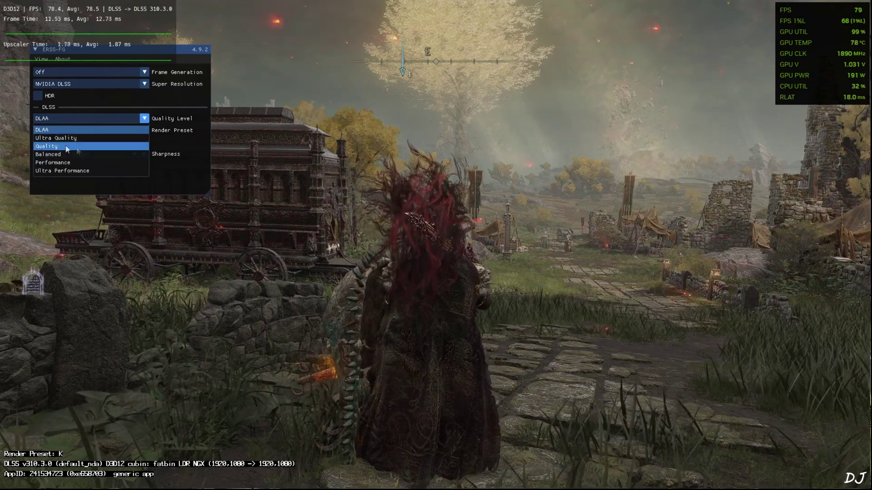
pyautogui.click(51, 139)
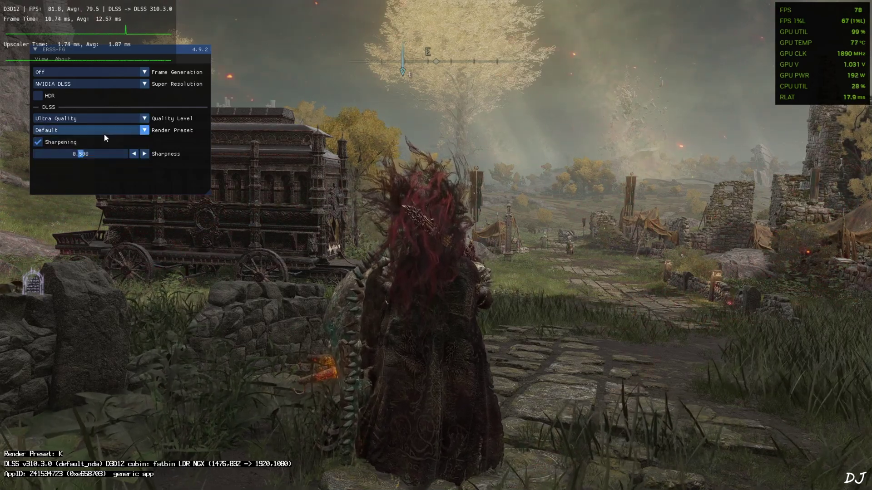
pyautogui.press('Insert')
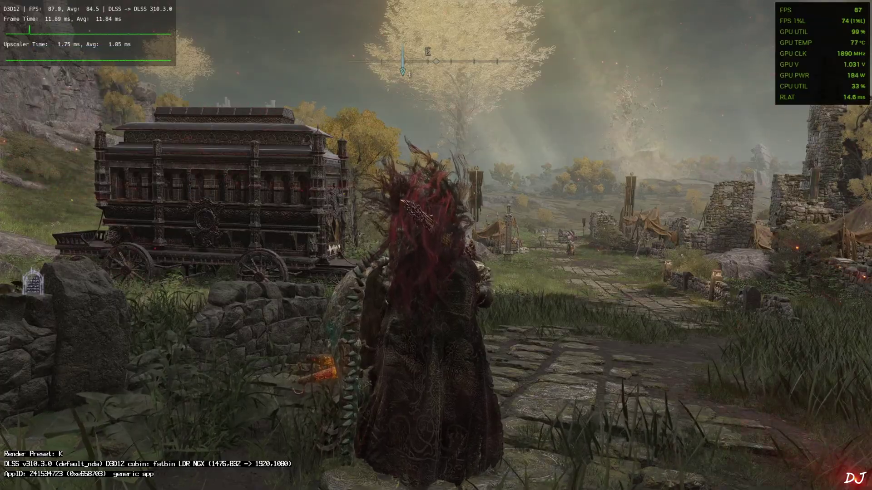
# Step: Run the character around the gate and ruins to check the frame rate and image quality with Ultra Quality DLSS
pyautogui.press('w')
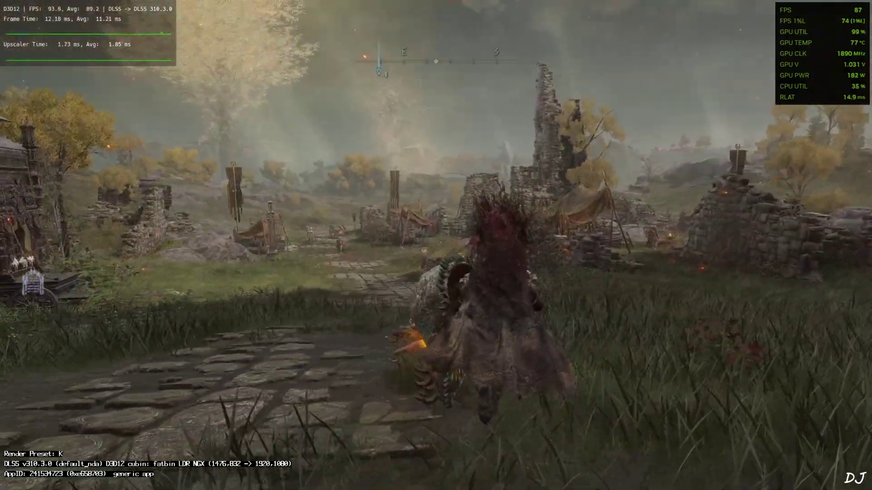
pyautogui.press('w')
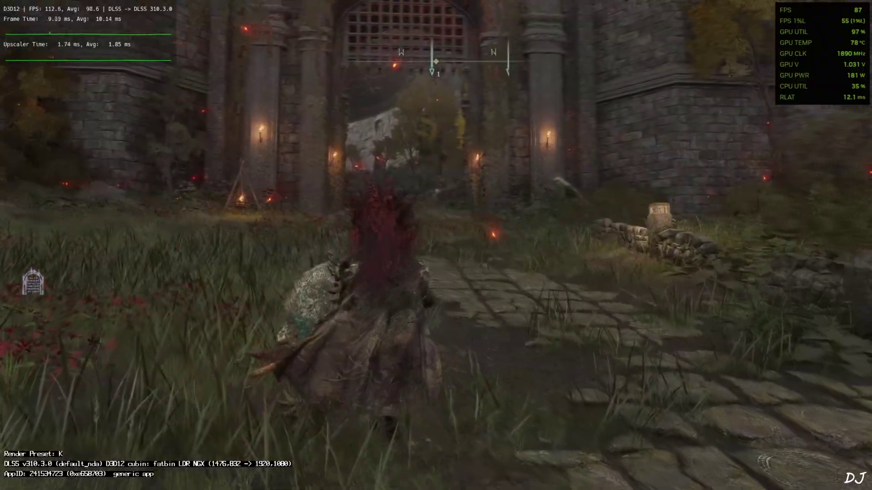
pyautogui.press('w')
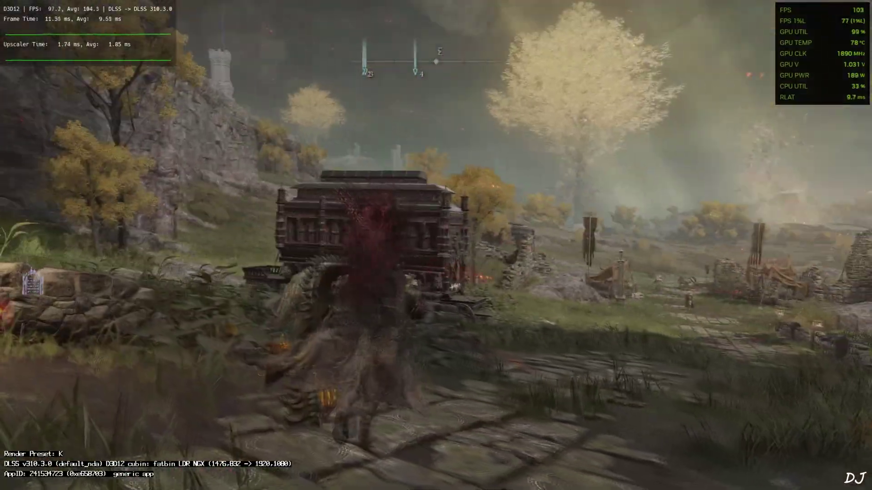
pyautogui.press('w')
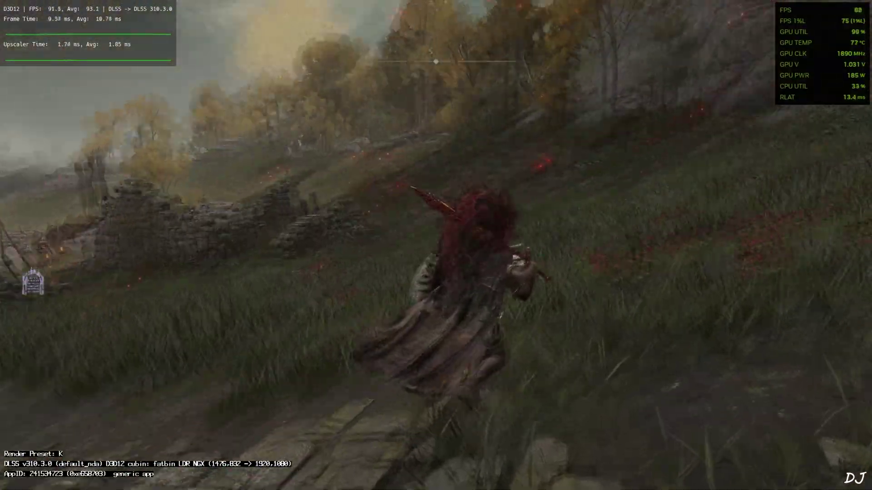
pyautogui.press('w')
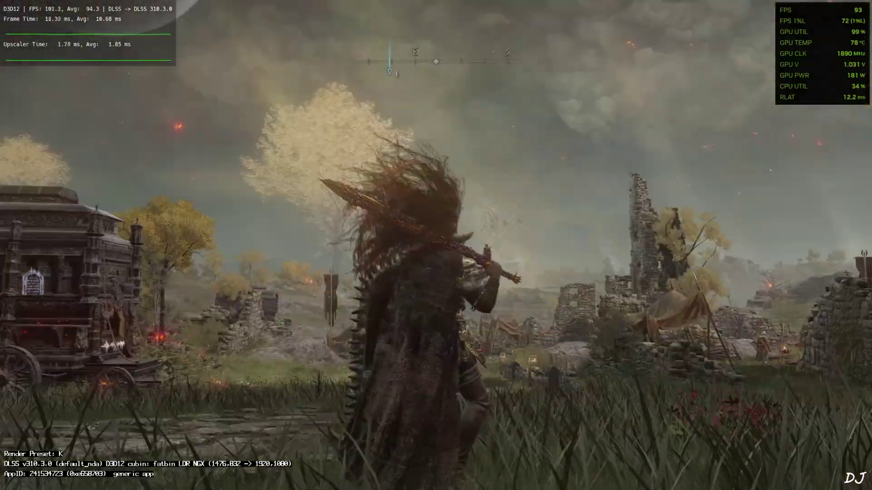
pyautogui.press('w')
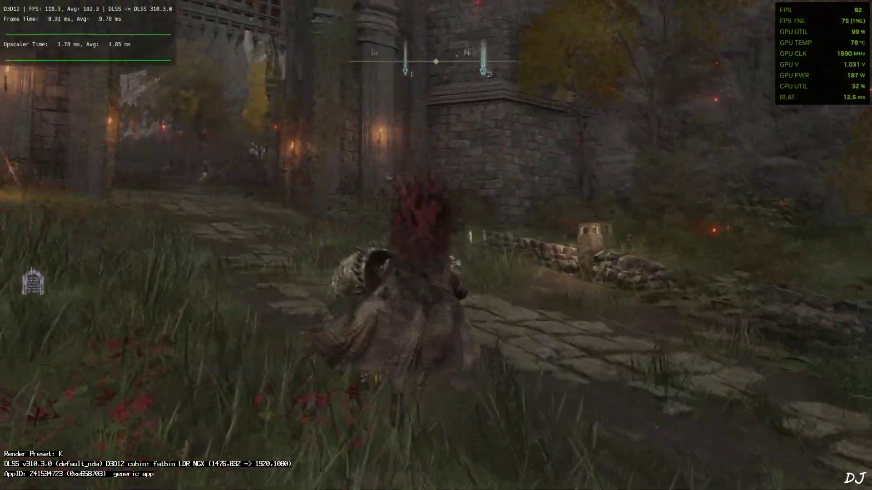
# Step: Run the character through the grass and along the stone road by the carriage to check performance and image quality
pyautogui.press('w')
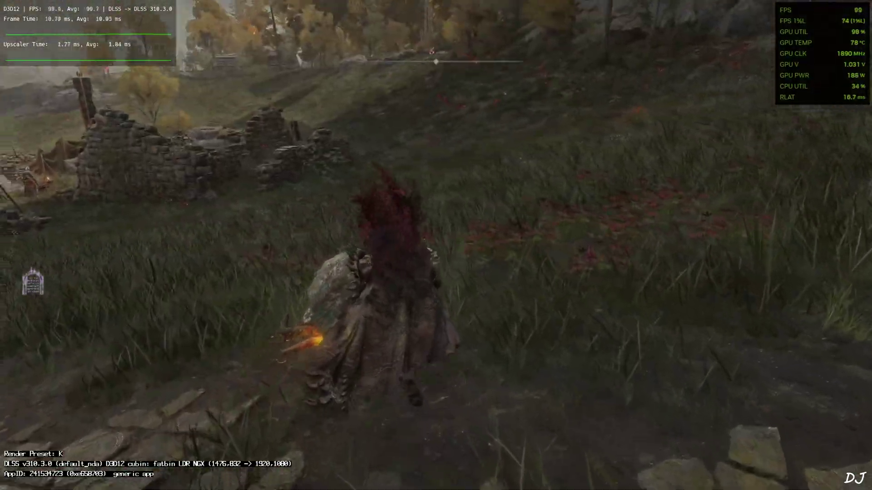
pyautogui.press('w')
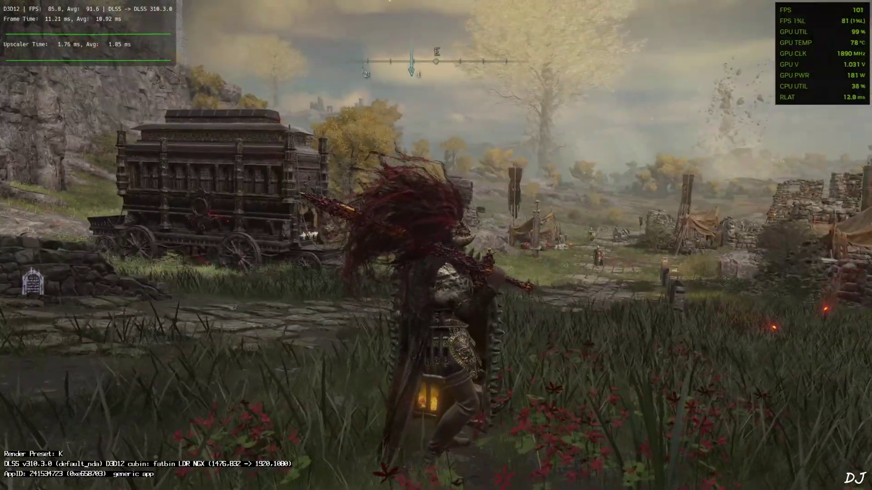
pyautogui.press('w')
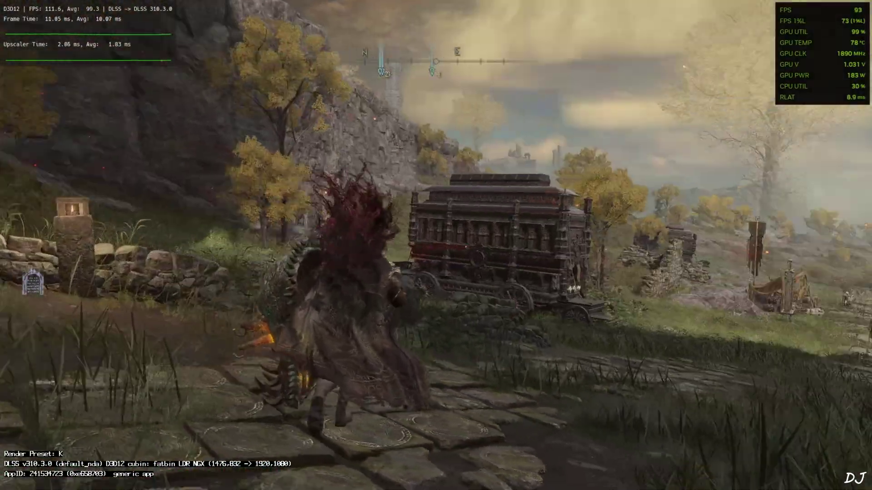
pyautogui.press('w')
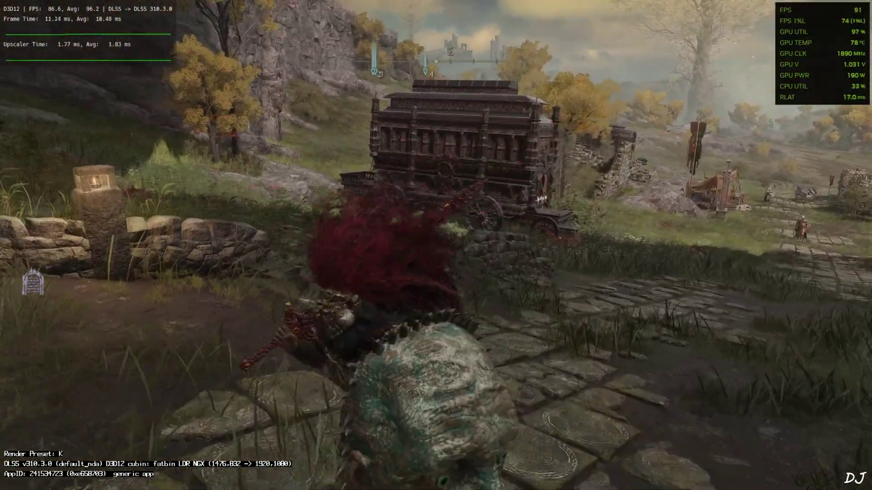
pyautogui.press('w')
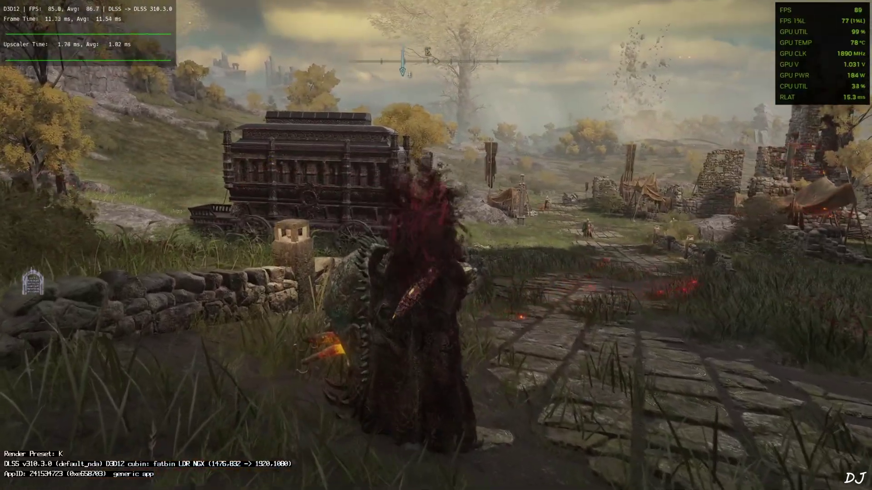
pyautogui.press('w')
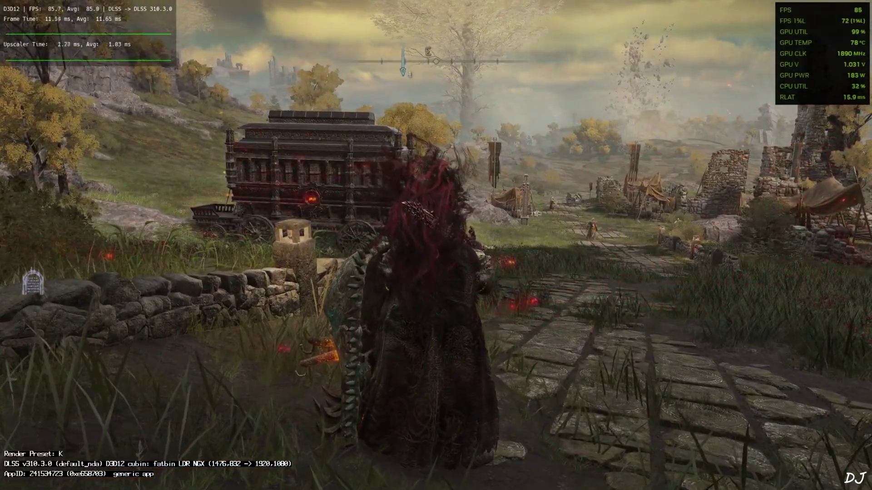
# Step: Open the OptiScaler menu, enable Override all for the upscale ratio, and set All Ratios to 1.008
pyautogui.press('Insert')
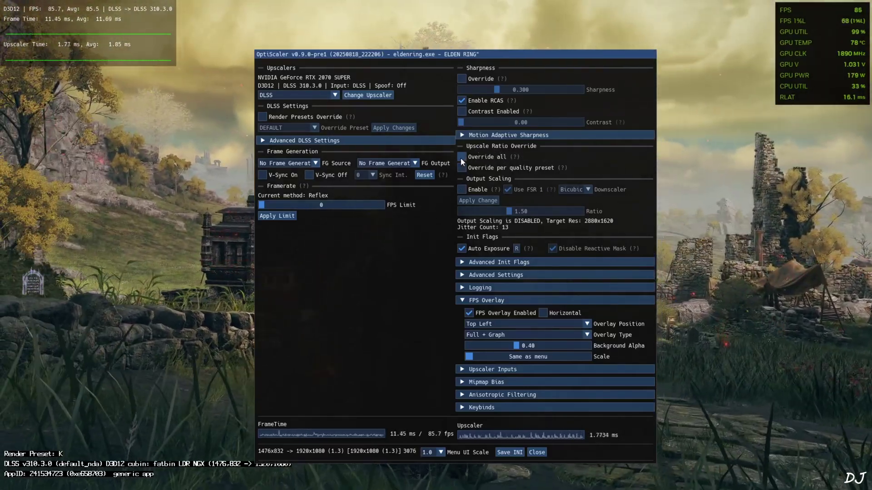
pyautogui.click(461, 157)
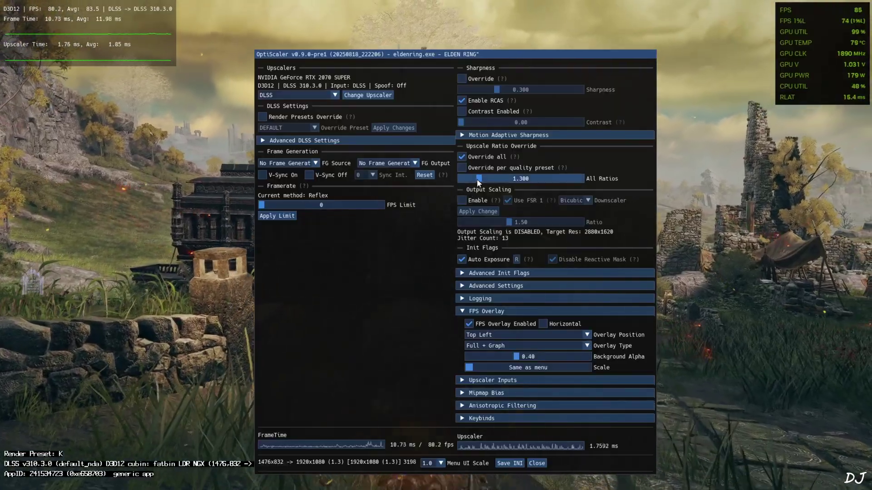
pyautogui.moveTo(480, 178); pyautogui.dragTo(460, 180)
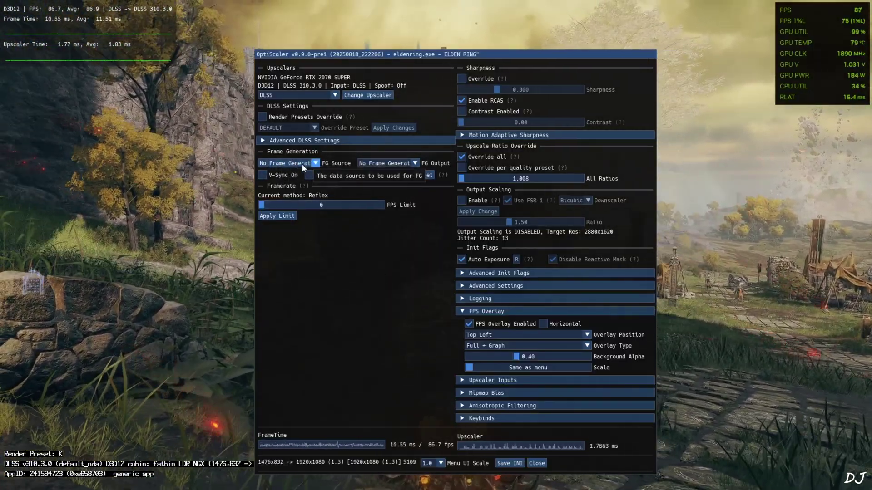
# Step: Set the FG Source to DLSSG via Streamline and the FG Output to XeFG, and close the OptiScaler menu
pyautogui.click(301, 162)
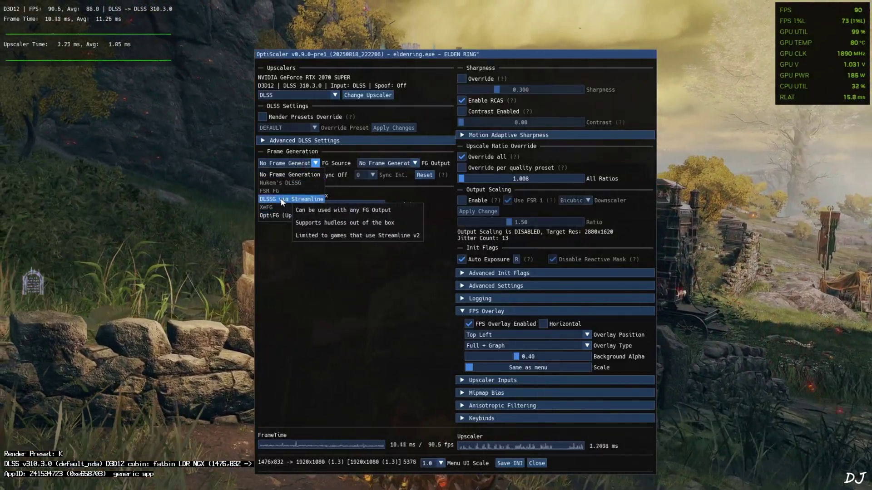
pyautogui.click(300, 200)
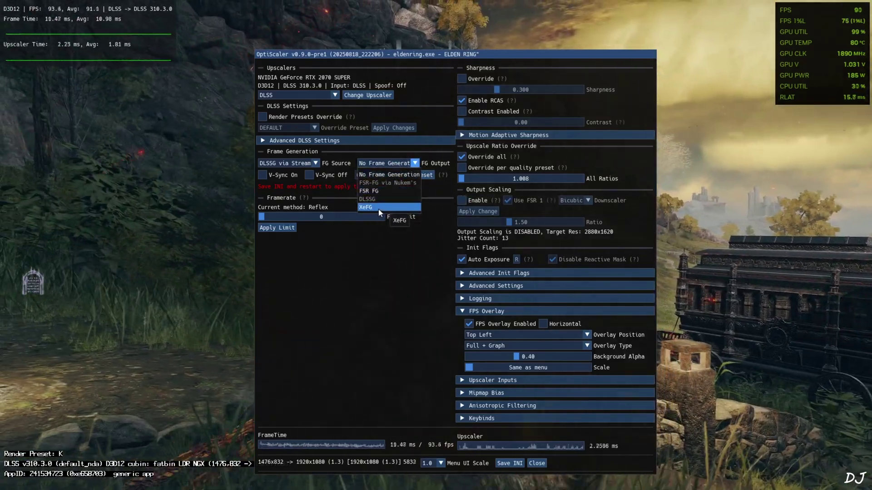
pyautogui.click(380, 209)
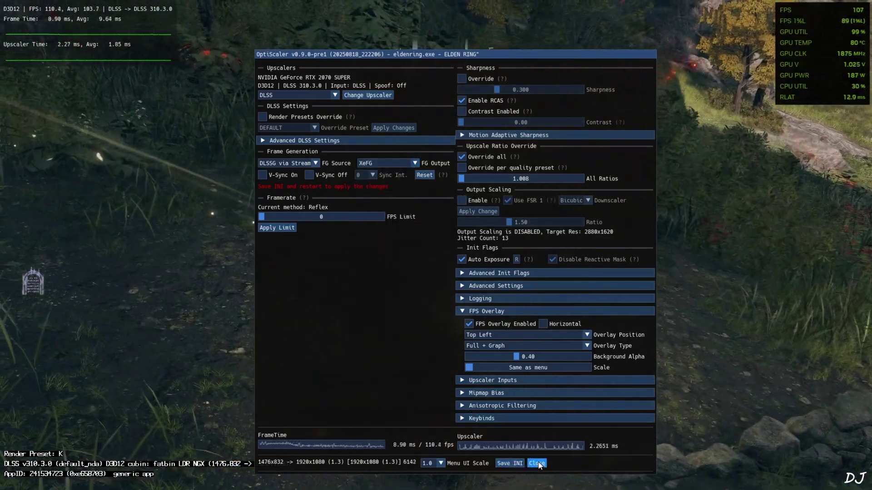
pyautogui.click(537, 463)
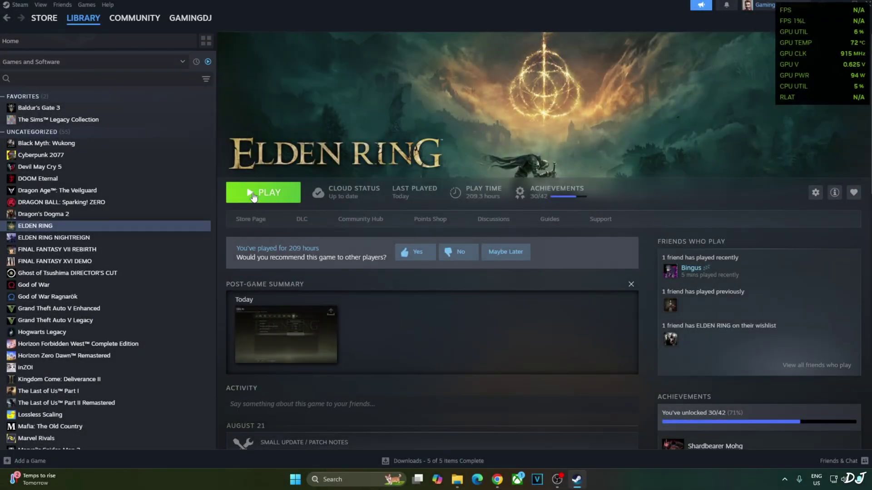
# Step: Launch ELDEN RING from Steam, set Frame Generation to NVIDIA DLSS-G in the ERSS-FG overlay, and hide the overlay
pyautogui.click(253, 195)
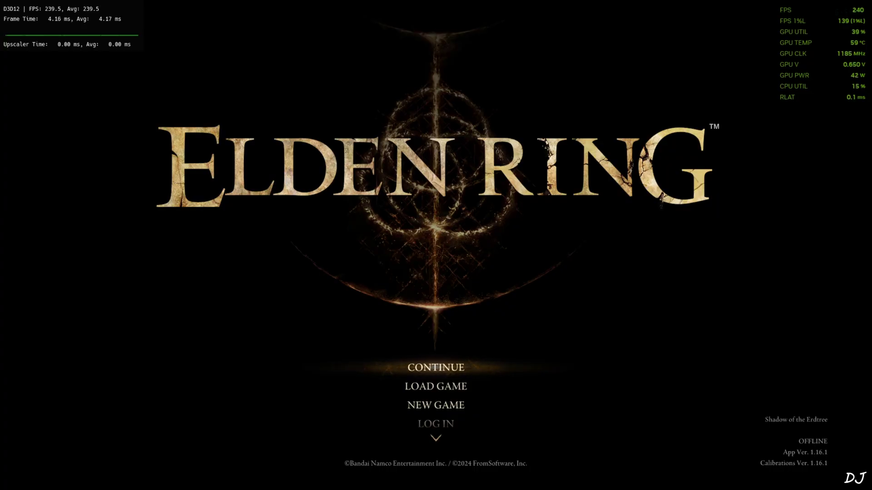
pyautogui.press('Insert')
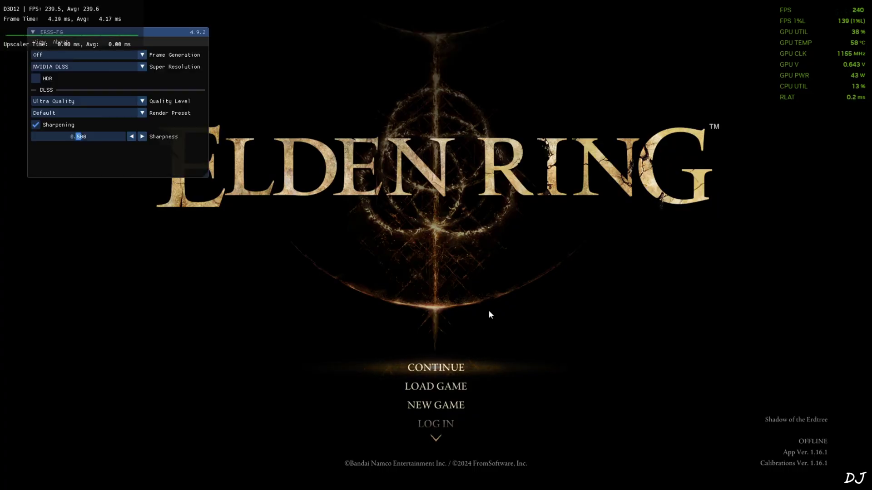
pyautogui.moveTo(193, 68); pyautogui.dragTo(314, 102)
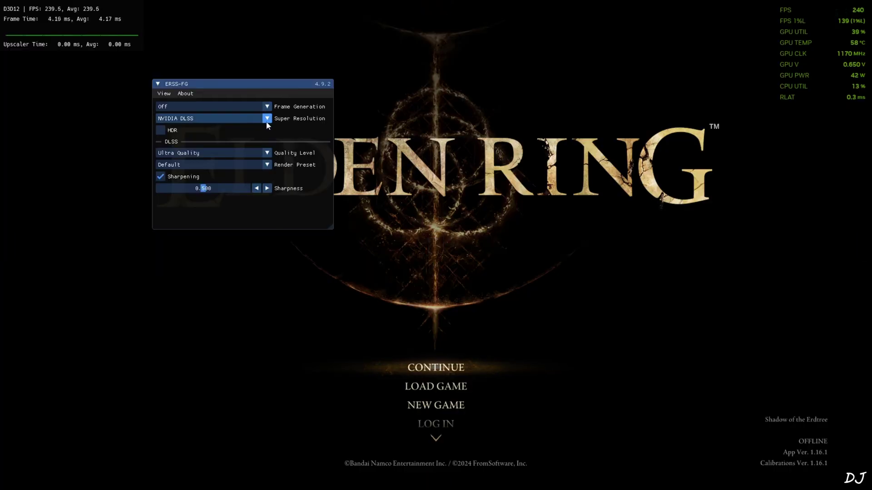
pyautogui.click(264, 108)
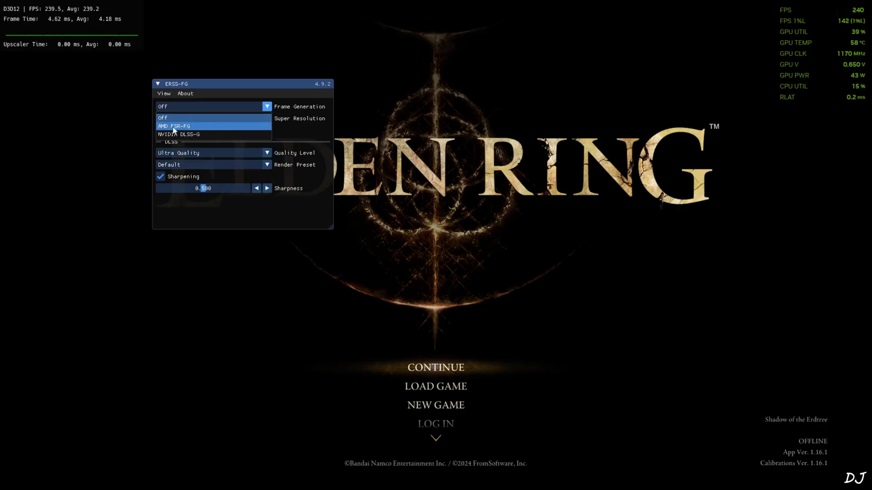
pyautogui.click(185, 134)
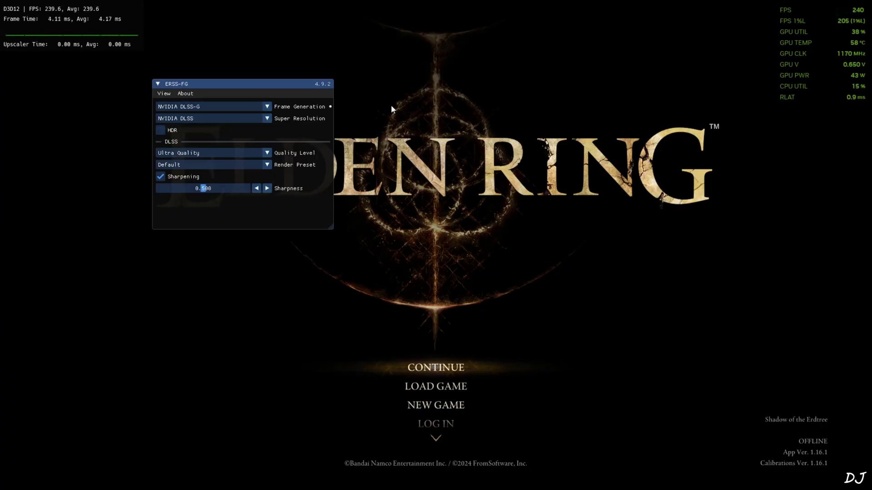
pyautogui.press('Insert')
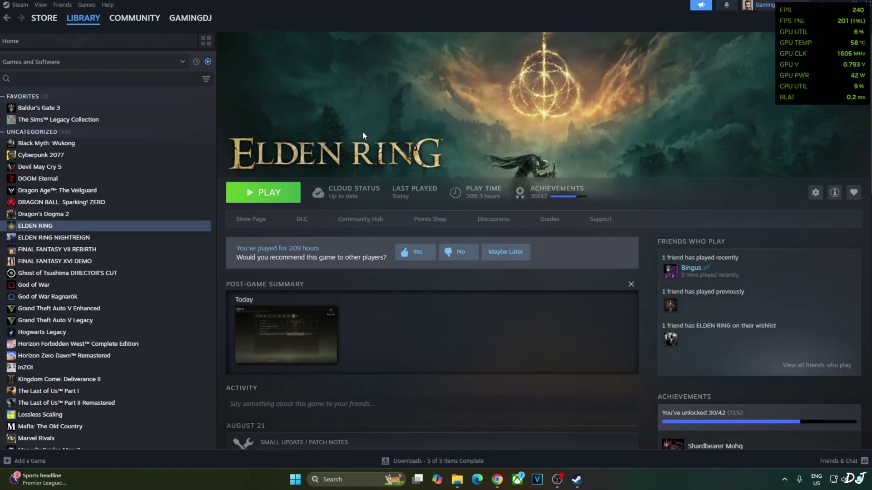
# Step: Relaunch ELDEN RING from Steam, activate XeFG frame generation with Debug View in the OptiScaler menu, and close the menu
pyautogui.click(268, 197)
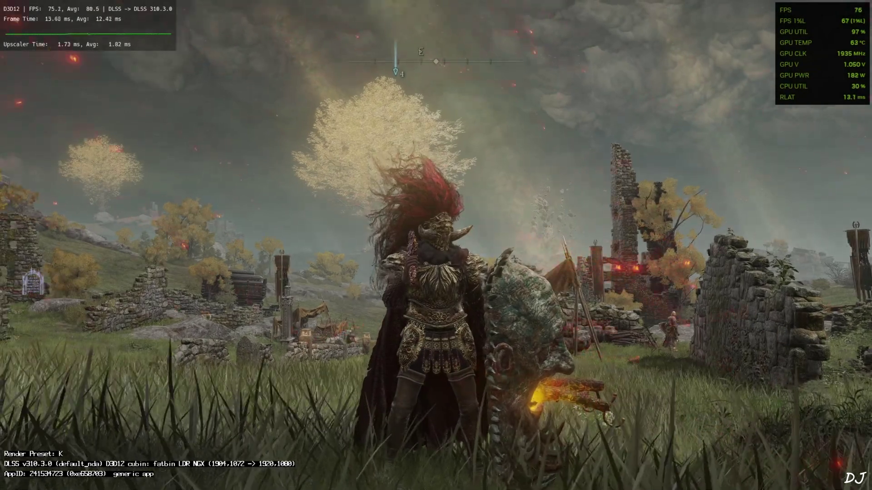
pyautogui.press('Insert')
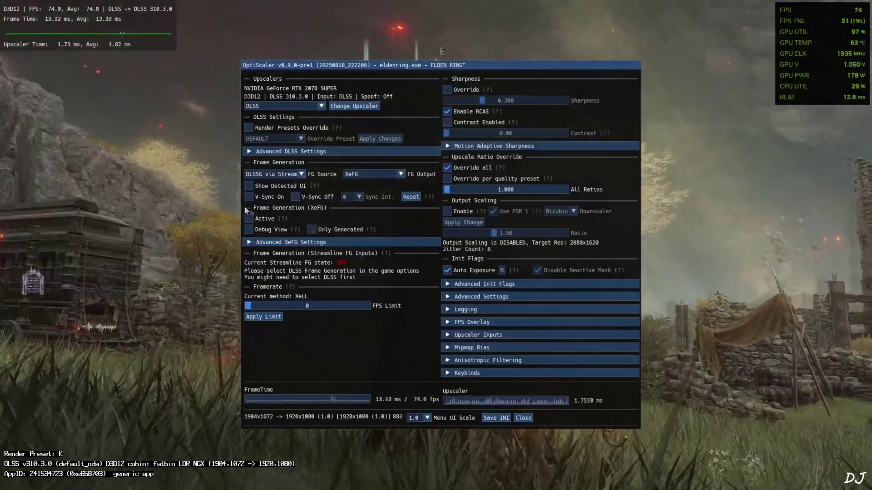
pyautogui.click(253, 219)
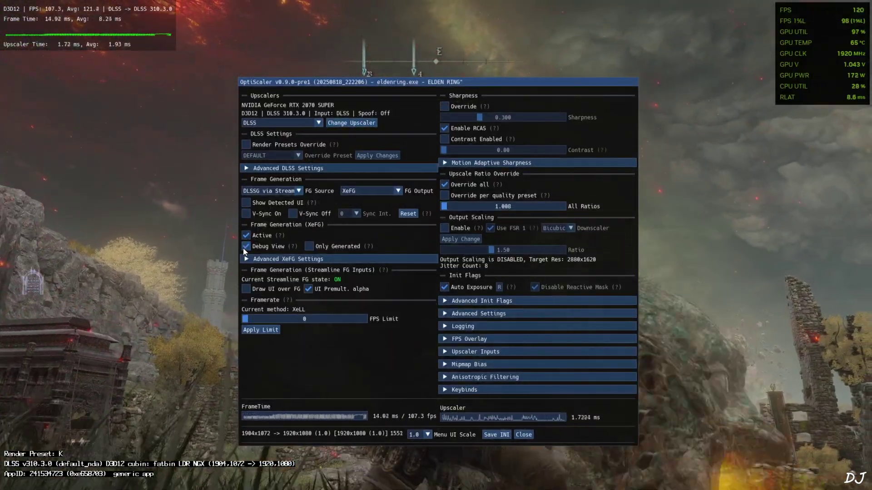
pyautogui.click(245, 246)
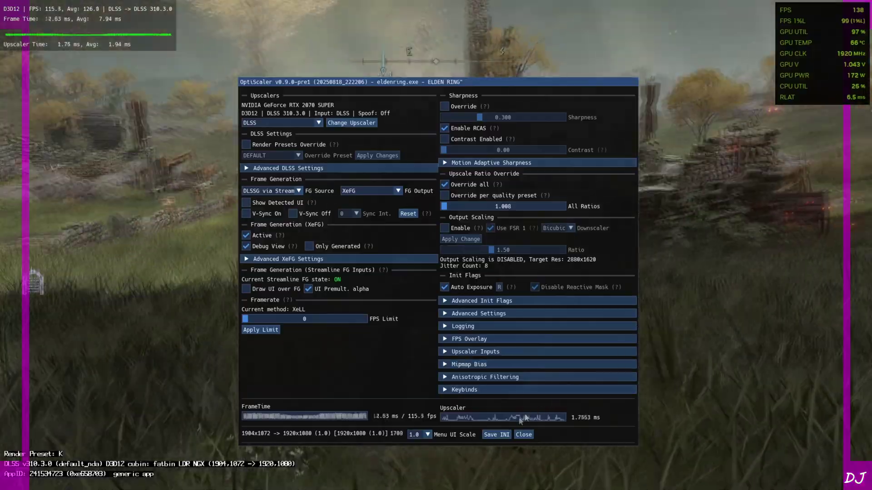
pyautogui.click(524, 435)
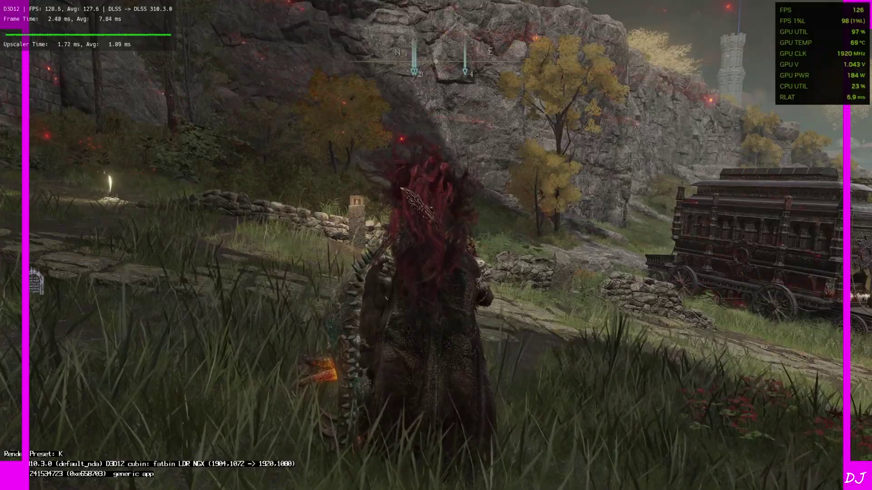
# Step: Switch to File Explorer, launch XeSSInspector.exe, and list all processes in Intel XeSS Inspector
pyautogui.hotkey('alt', 'Tab')
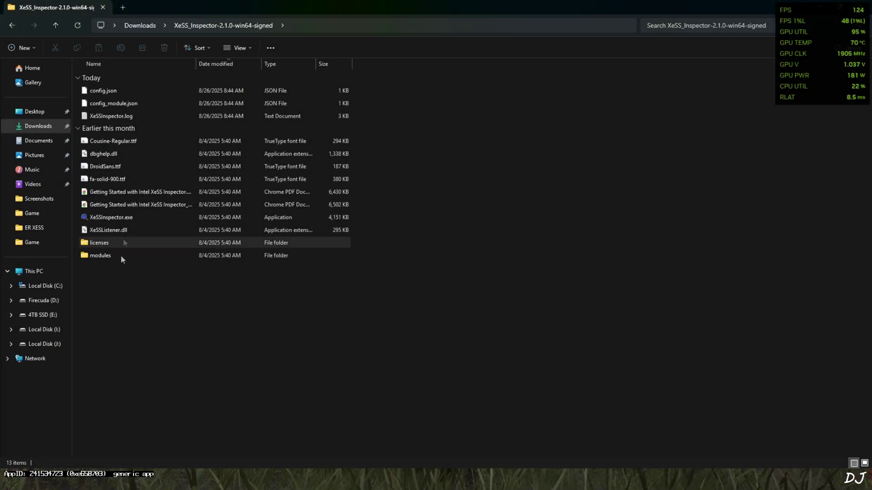
pyautogui.click(116, 220)
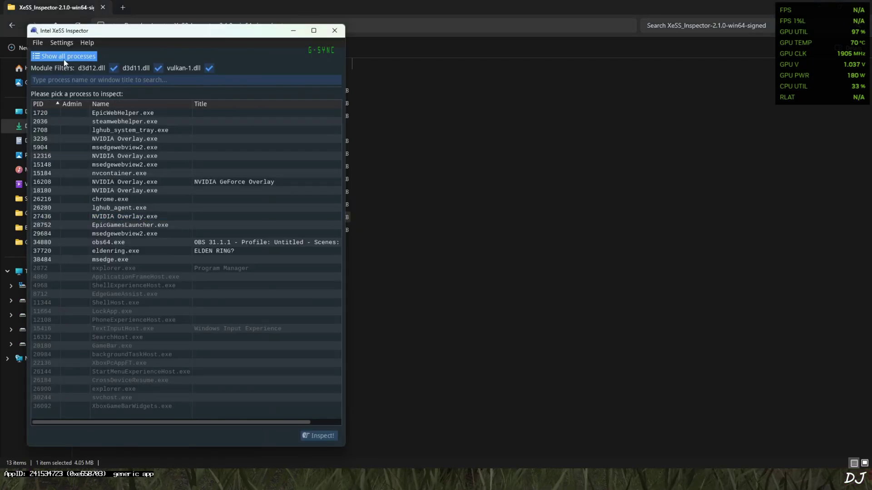
pyautogui.click(62, 57)
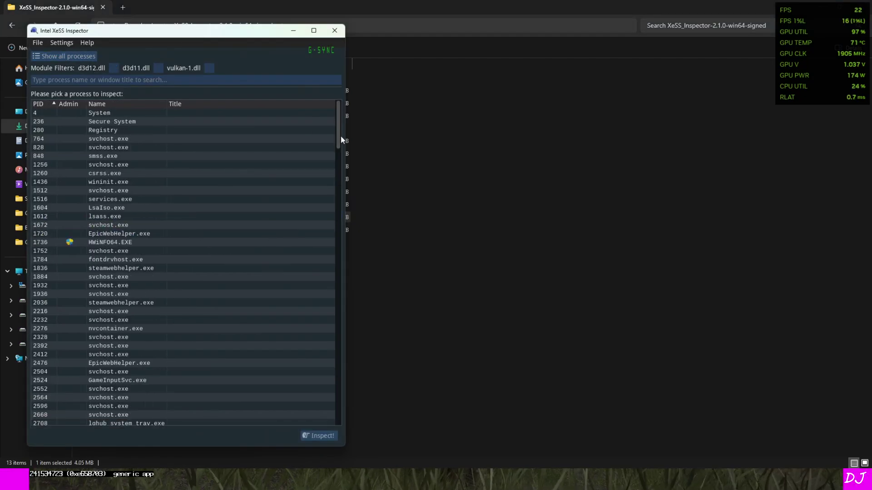
# Step: Inspect the eldenring.exe process, view its XeSS-FG and XeLL contexts, and close Intel XeSS Inspector
pyautogui.moveTo(340, 145); pyautogui.dragTo(345, 356)
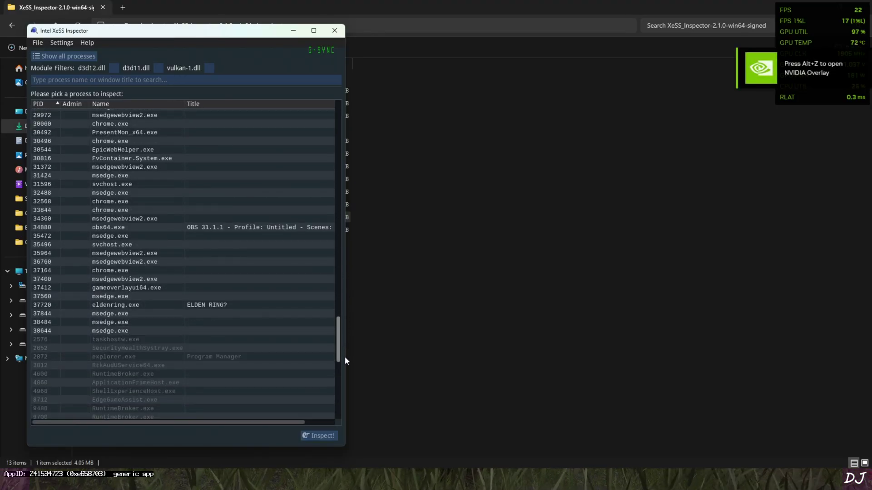
pyautogui.click(234, 302)
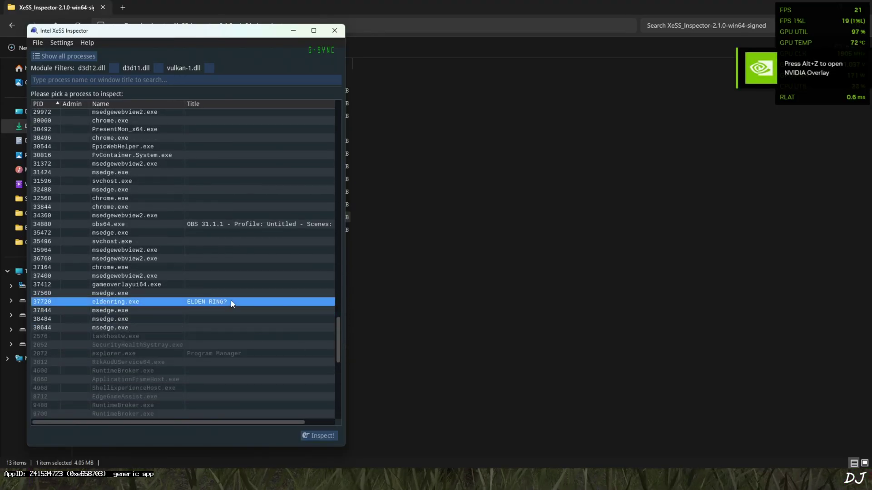
pyautogui.doubleClick(228, 301)
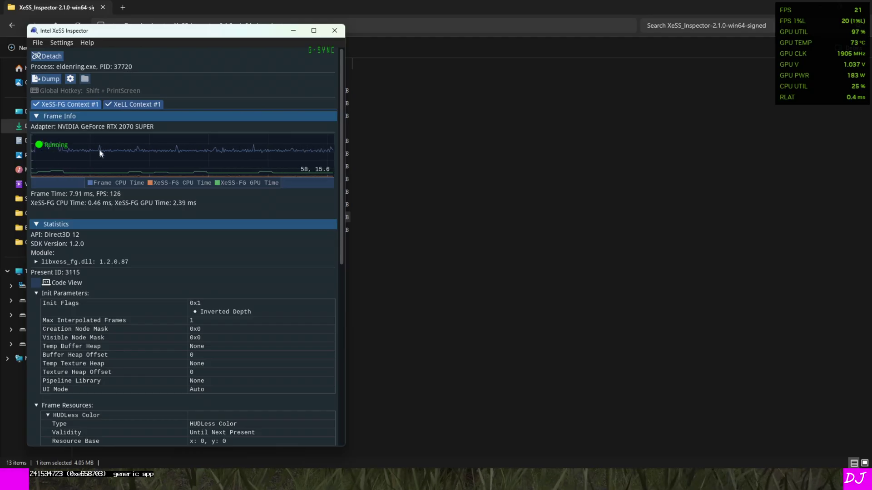
pyautogui.click(137, 105)
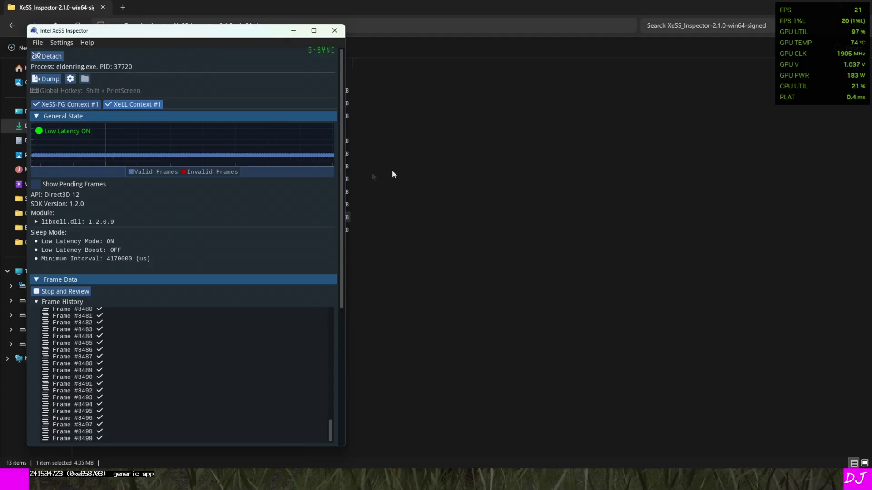
pyautogui.click(335, 30)
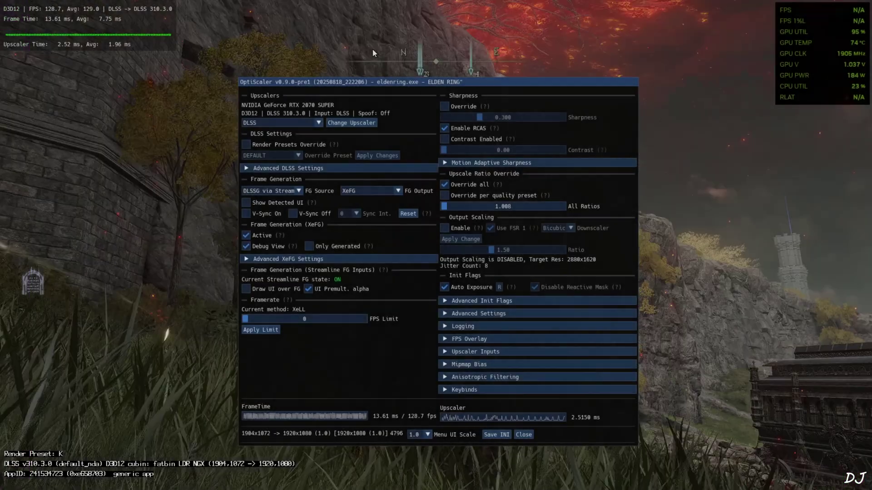
# Step: Disable the XeFG Debug View in the OptiScaler menu, save the INI, and close the menu
pyautogui.click(246, 246)
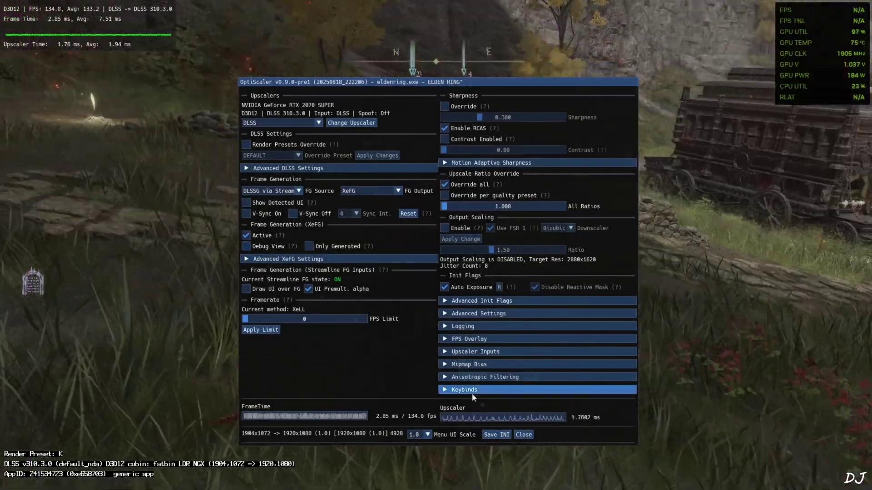
pyautogui.click(496, 435)
pyautogui.click(523, 435)
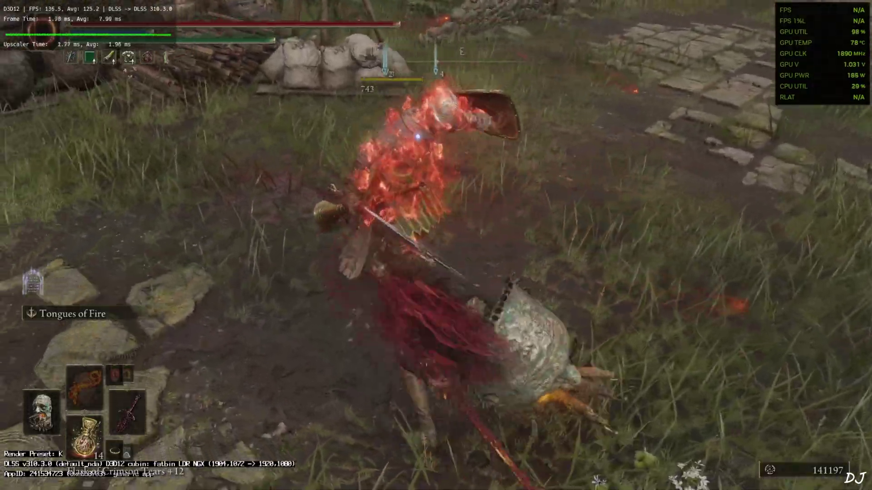
# Step: Run through the camp and fight the armored soldiers to test gameplay with XeFG frame generation active
pyautogui.press('w')
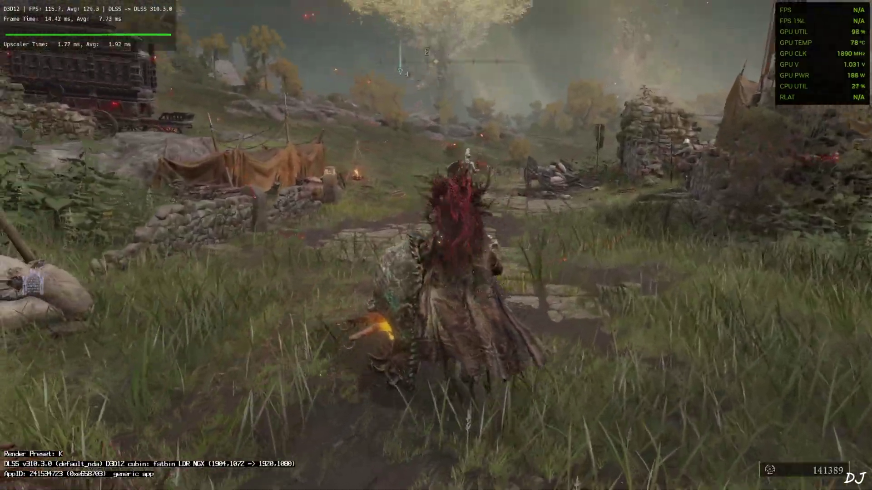
pyautogui.press('w')
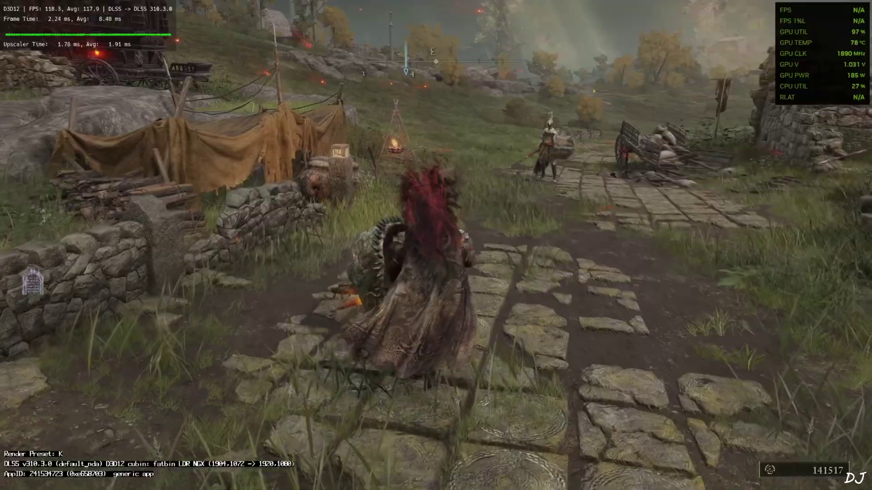
pyautogui.press('w')
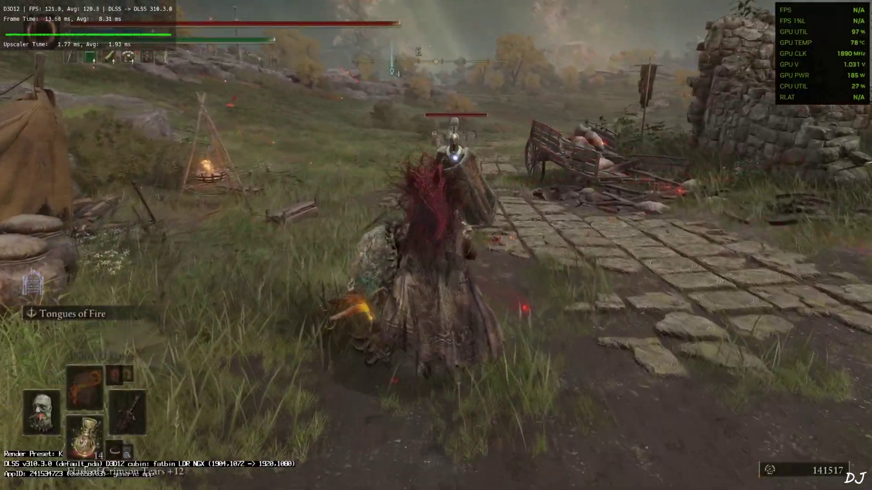
pyautogui.press('w')
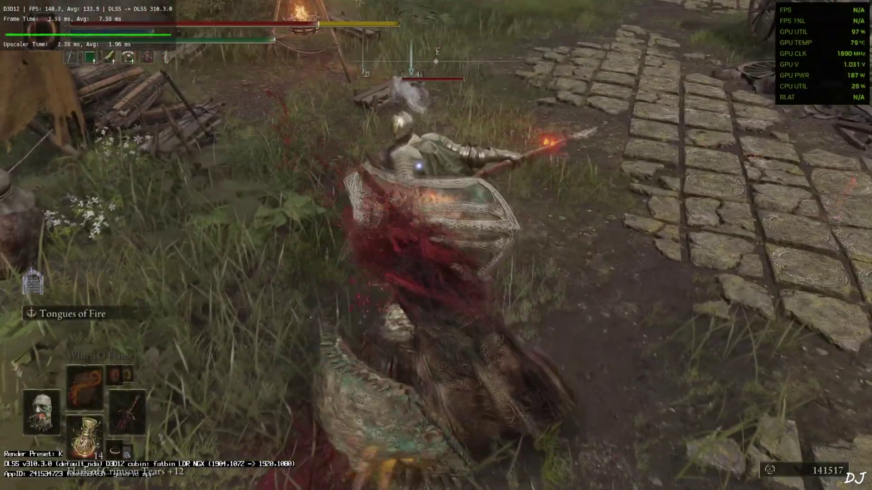
pyautogui.press('w')
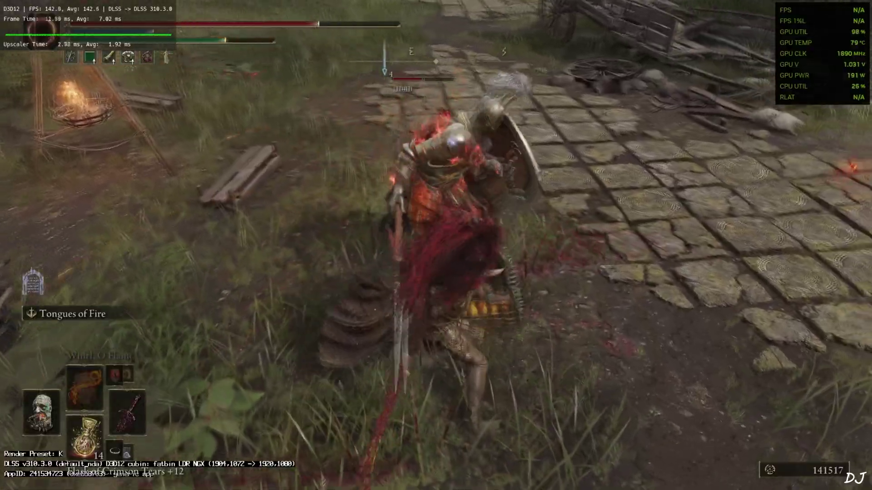
pyautogui.press('w')
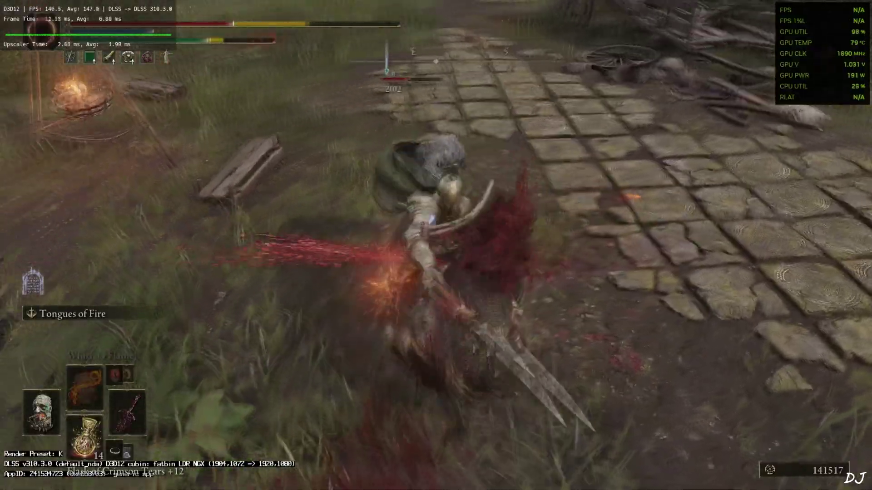
pyautogui.press('w')
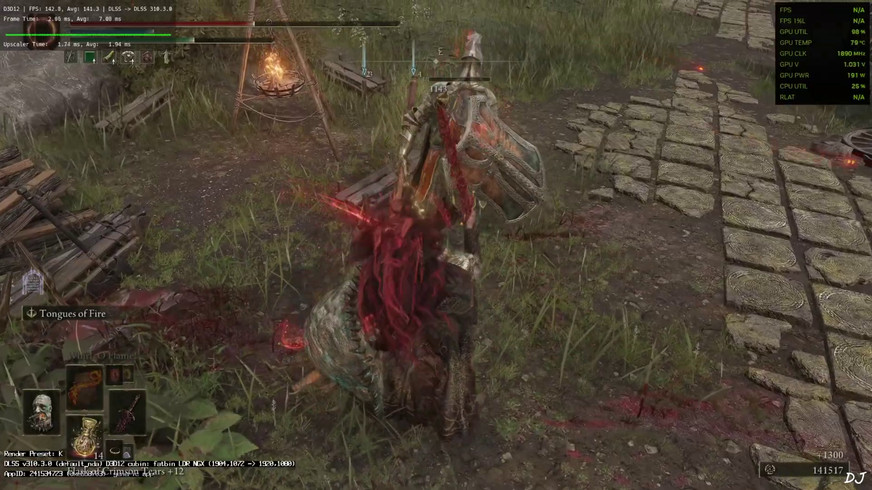
# Step: Review the frame generation source and XeFG output settings in the OptiScaler menu, and close the menu
pyautogui.press('Insert')
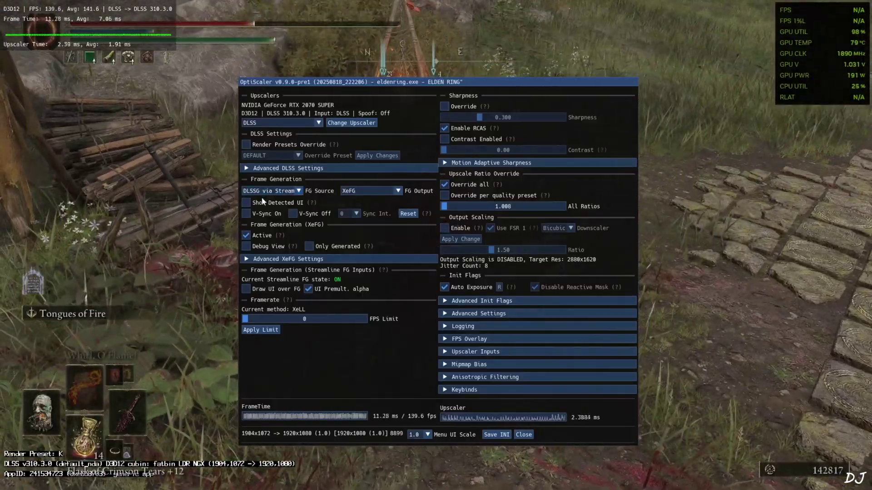
pyautogui.click(261, 205)
pyautogui.click(524, 434)
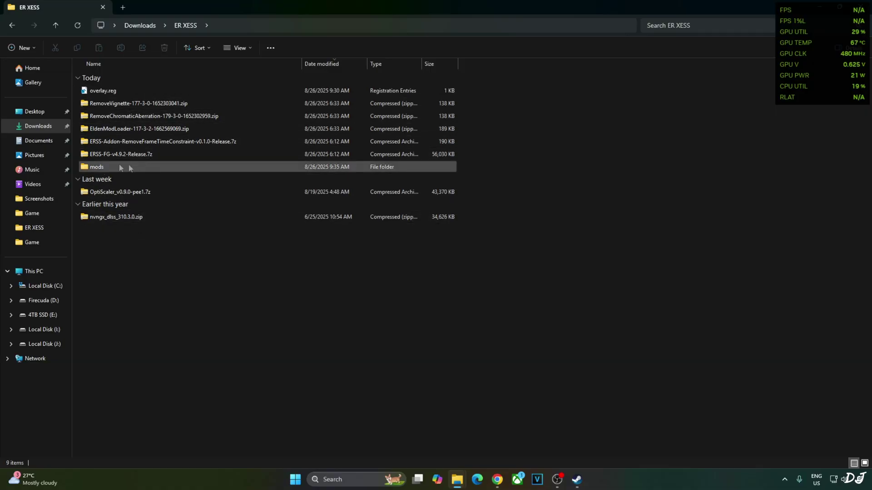
# Step: Open overlay.reg from the ER XESS folder in Notepad, set ShowDlssIndicator to dword:00000000, save the file, and close Notepad
pyautogui.rightClick(97, 94)
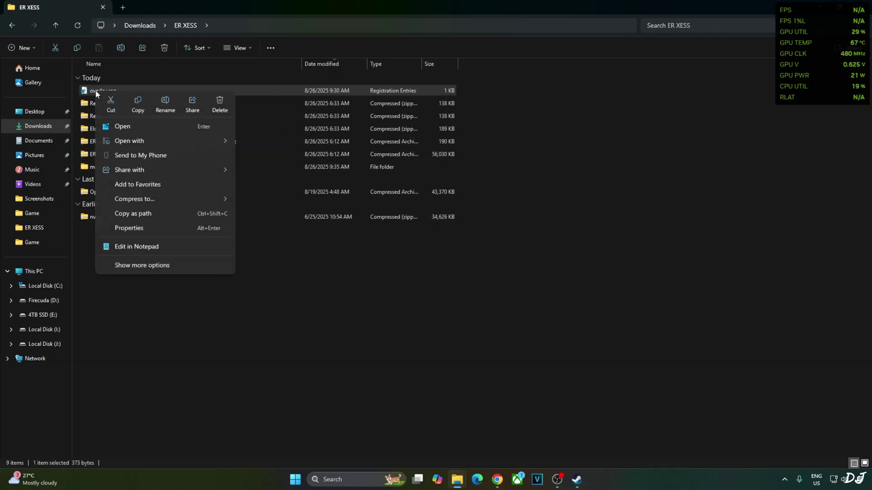
pyautogui.moveTo(142, 143)
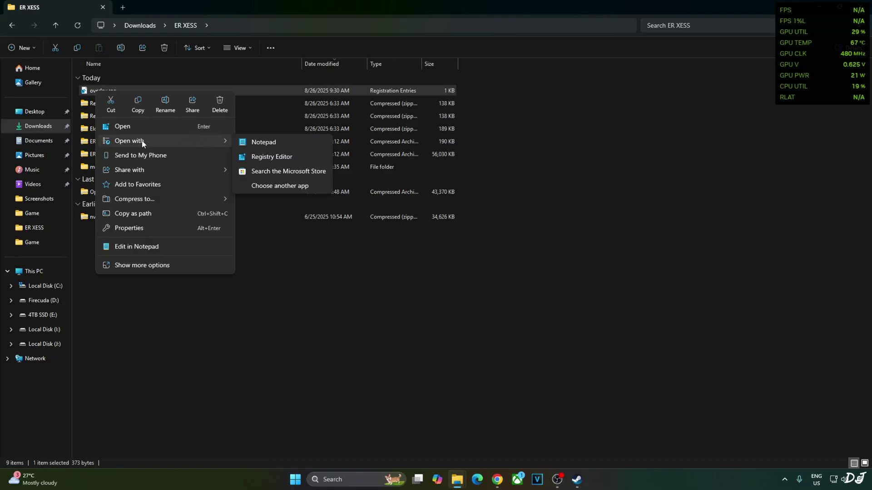
pyautogui.click(255, 143)
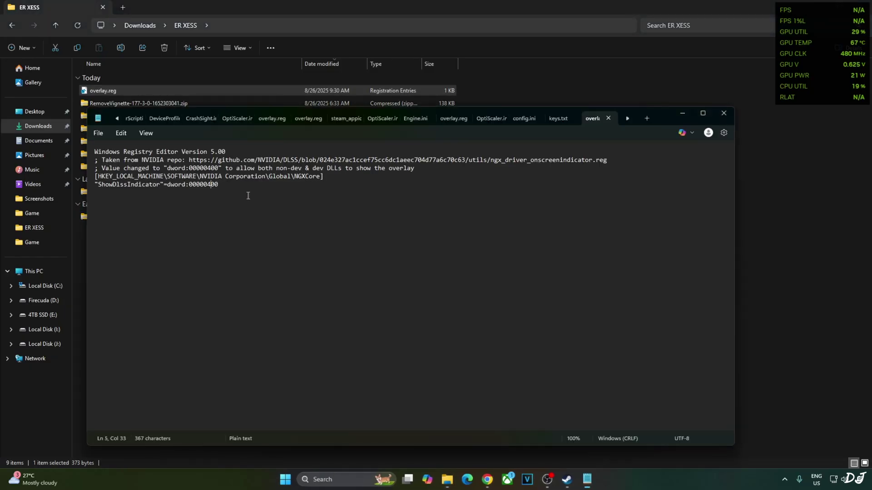
pyautogui.write('0')
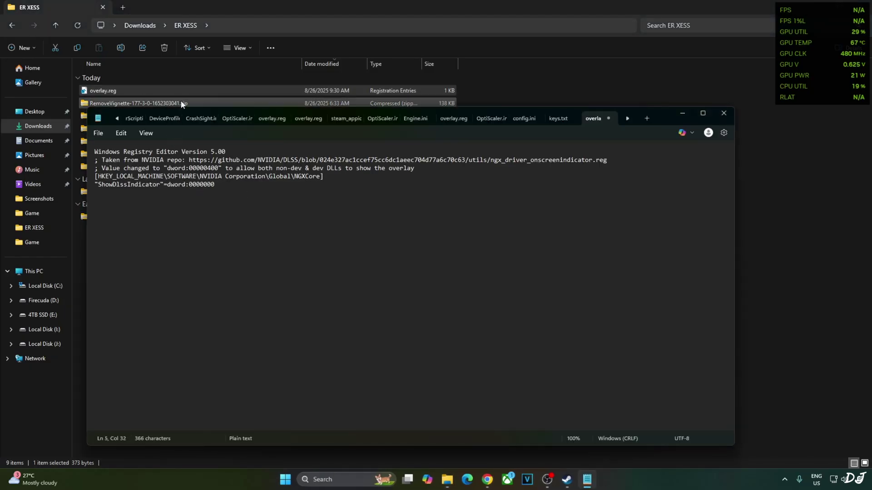
pyautogui.click(98, 133)
pyautogui.click(115, 222)
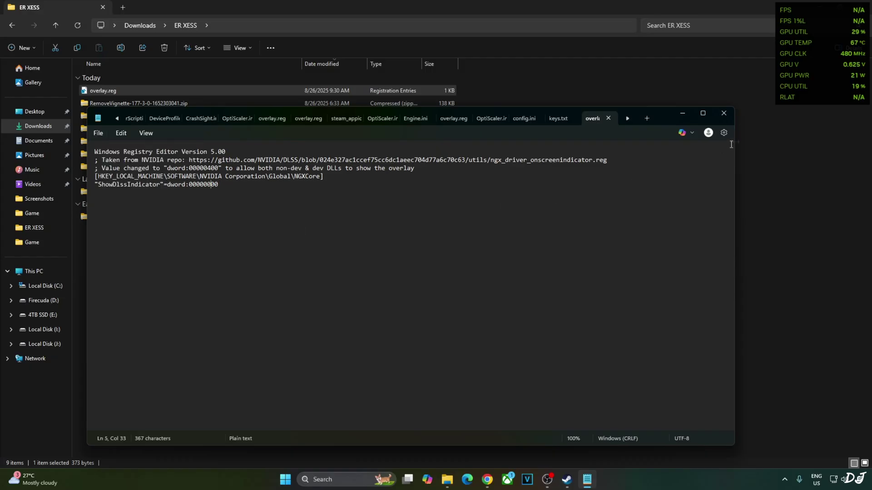
pyautogui.click(724, 113)
# Step: Merge the edited overlay.reg into the Windows registry and accept the confirmation prompts
pyautogui.rightClick(109, 95)
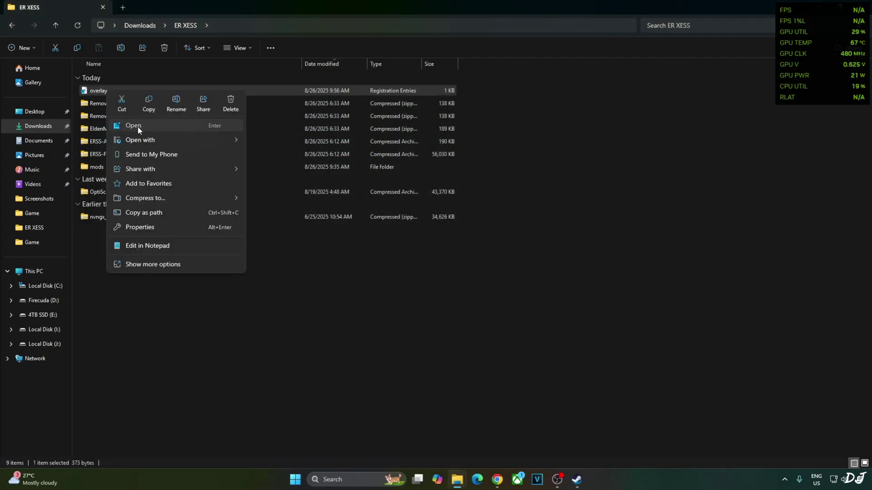
pyautogui.click(138, 127)
pyautogui.click(511, 249)
pyautogui.click(535, 244)
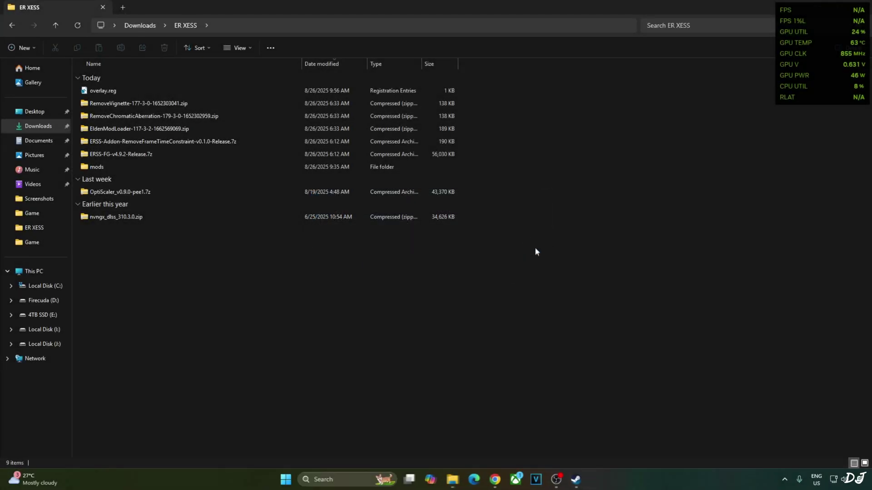